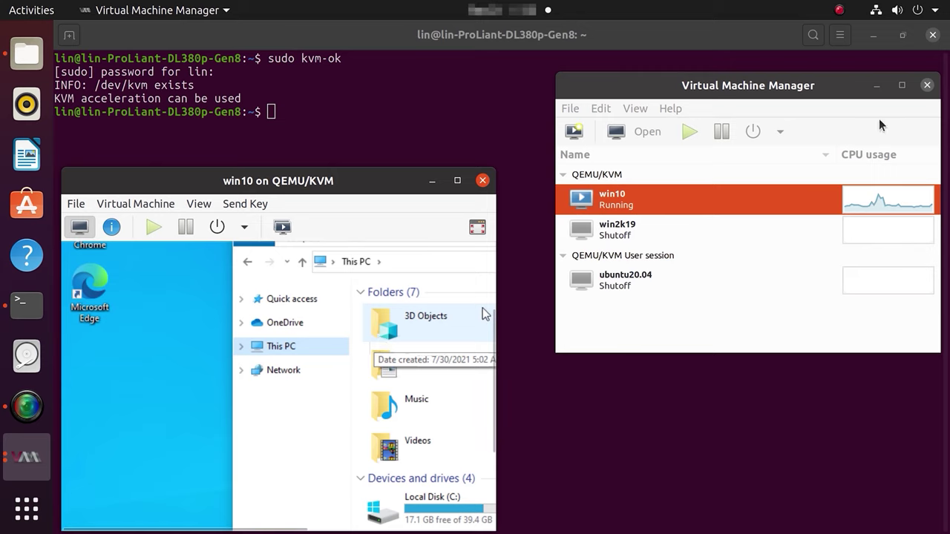
Enlarge the virtual machine list and the running win10 console to examine the available machines and the Windows guest's desktop.
{"action": "left_click", "coordinate": [902, 85]}
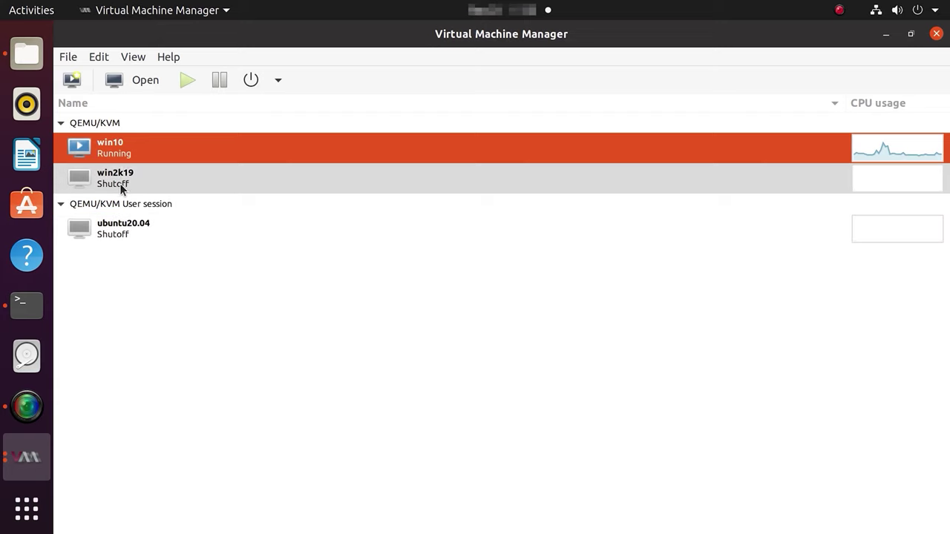
{"action": "left_click", "coordinate": [123, 86]}
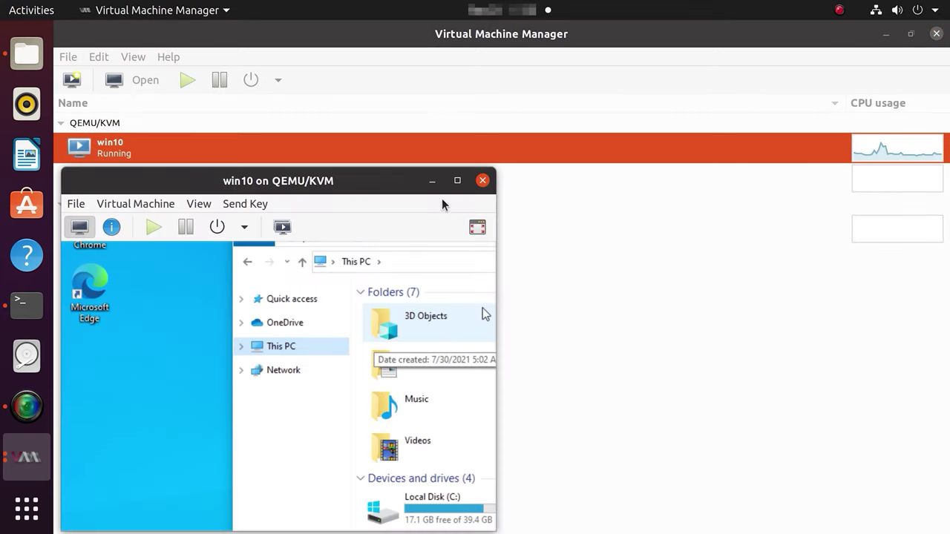
{"action": "left_click", "coordinate": [457, 180]}
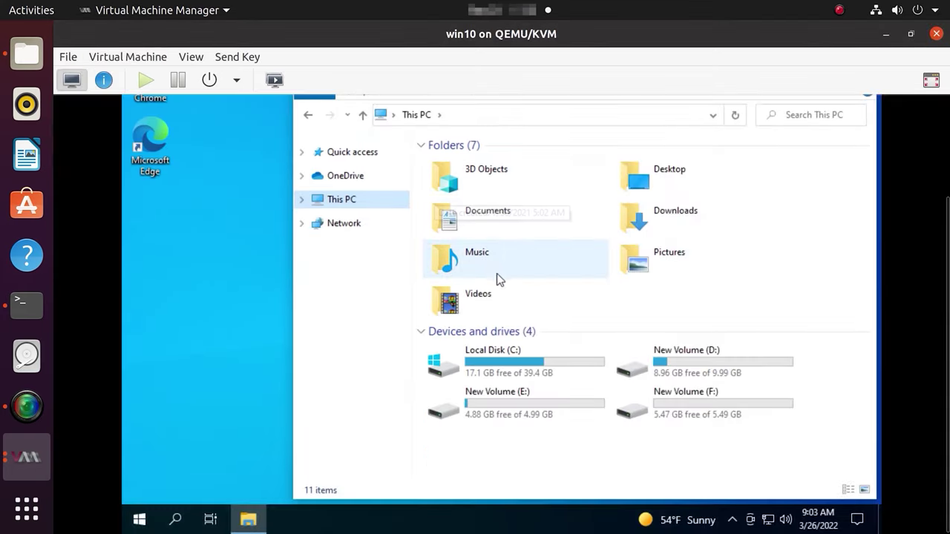
{"action": "left_click", "coordinate": [138, 521]}
{"action": "left_click", "coordinate": [138, 521]}
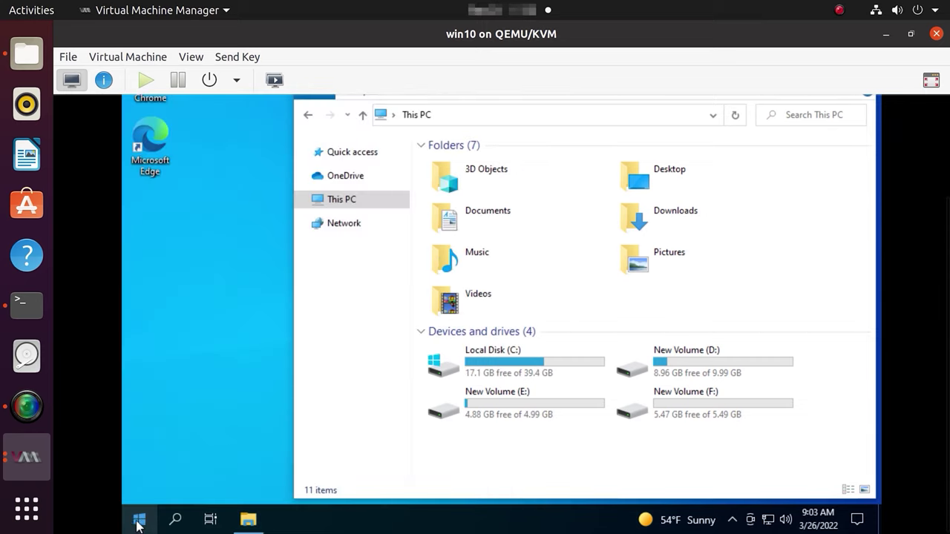
{"action": "left_click", "coordinate": [564, 471]}
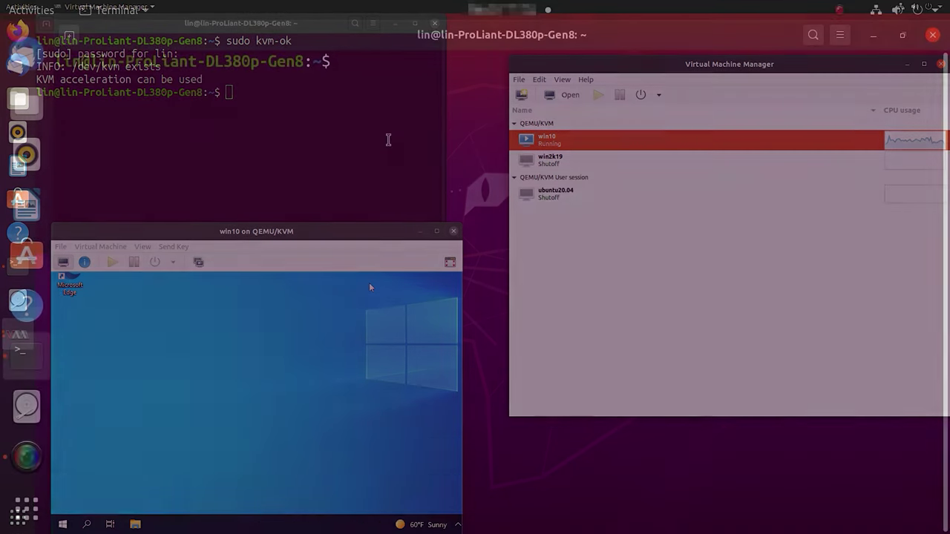
Check the CPU for virtualization support with sudo egrep -c '(vmx|svm)' /proc/cpuinfo, entering the account password for sudo.
{"action": "type", "text": "do e"}
{"action": "type", "text": "grep "}
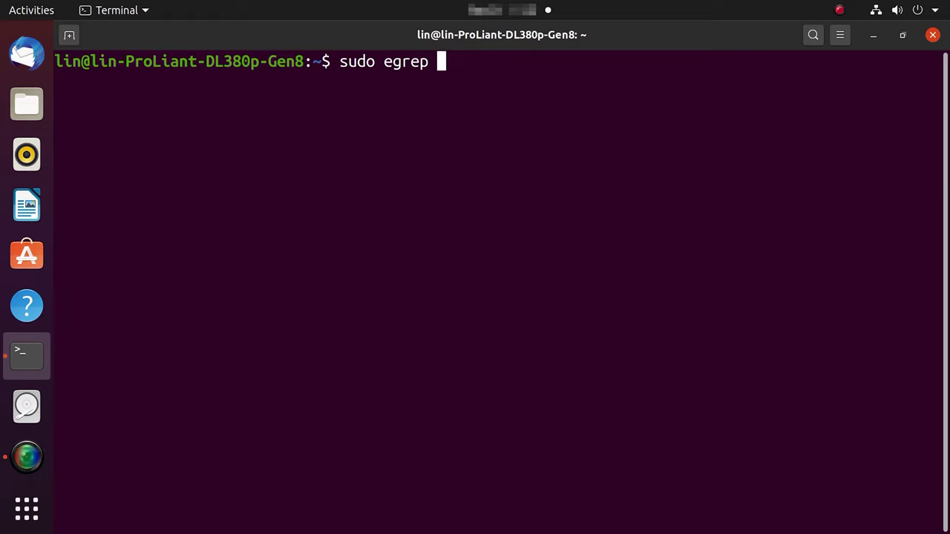
{"action": "type", "text": "-c '()"}
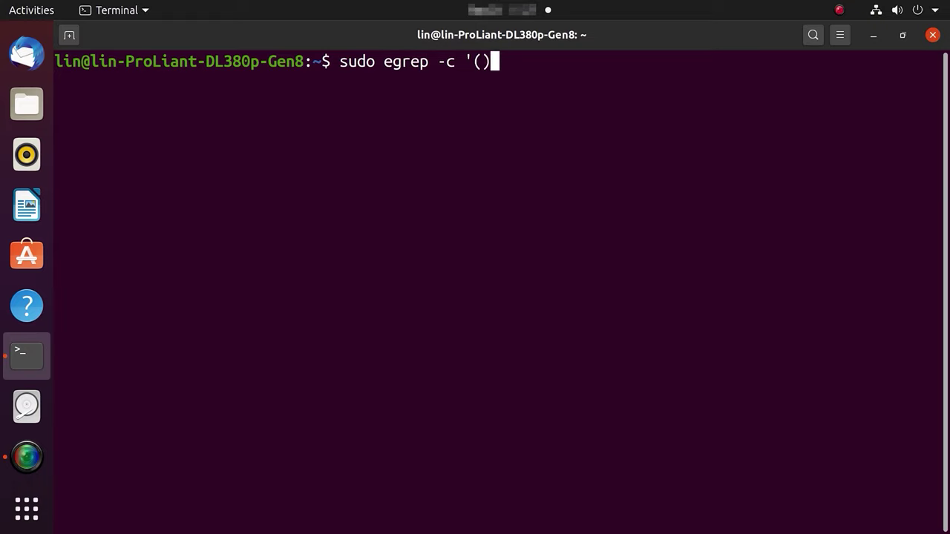
{"action": "type", "text": "vmx|svm"}
{"action": "key", "text": "Right"}
{"action": "type", "text": "'"}
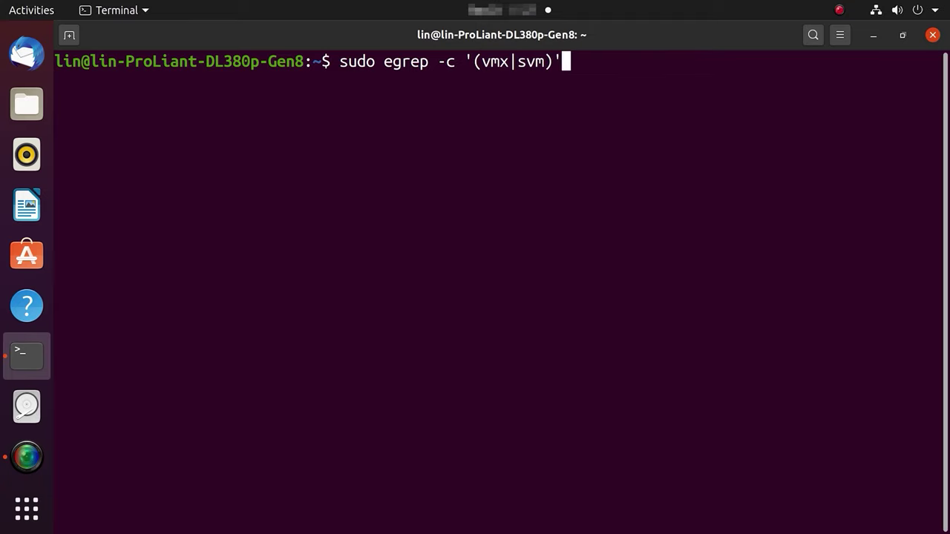
{"action": "type", "text": " /proc/cpuinfo"}
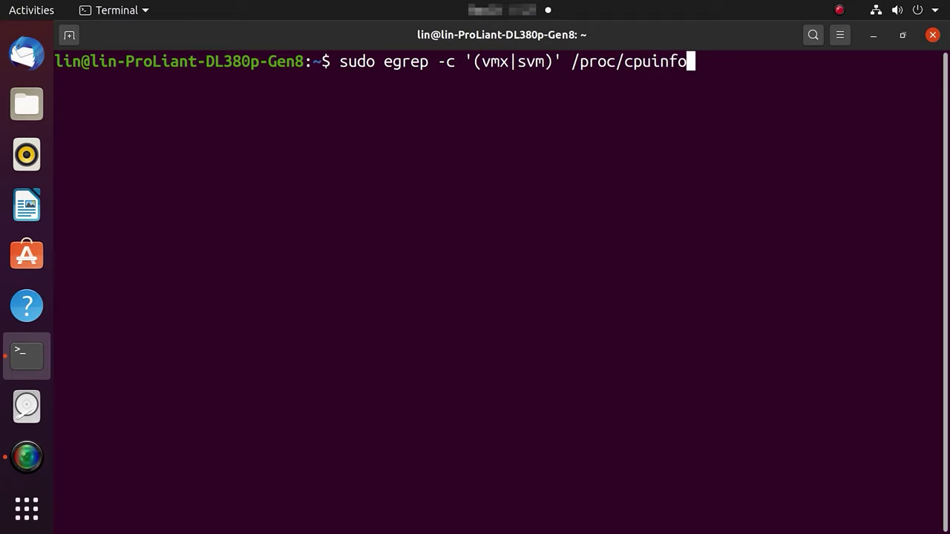
{"action": "key", "text": "Return"}
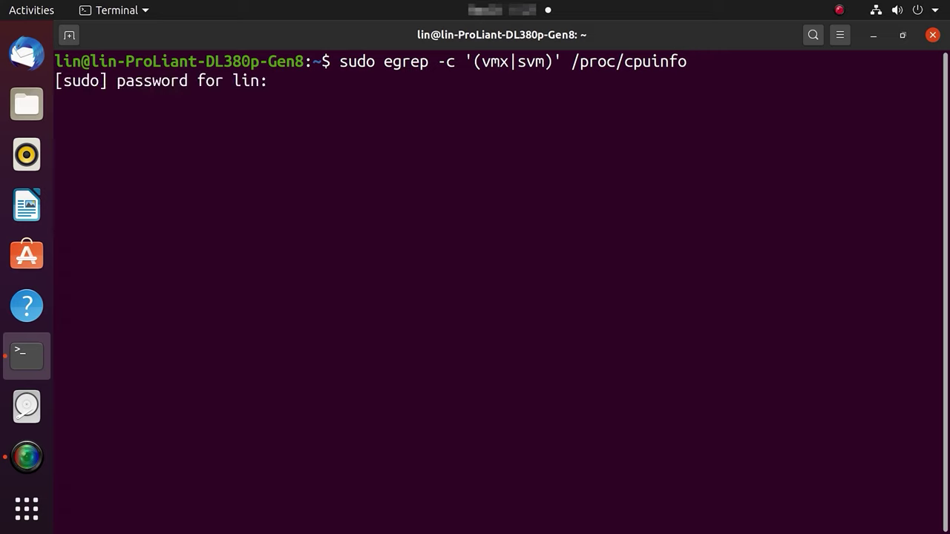
{"action": "key", "text": "Return"}
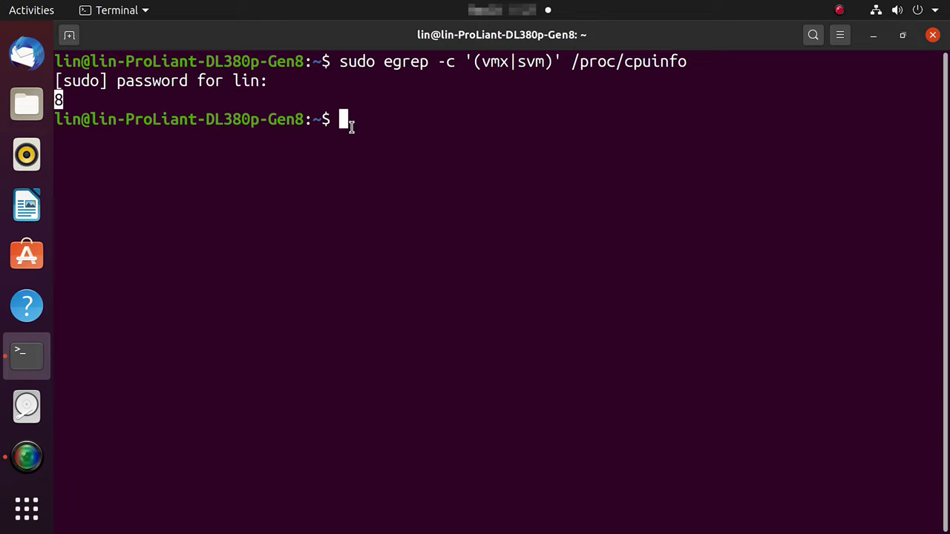
Install the cpu-checker package with sudo apt install cpu-checker.
{"action": "type", "text": "sudo apt "}
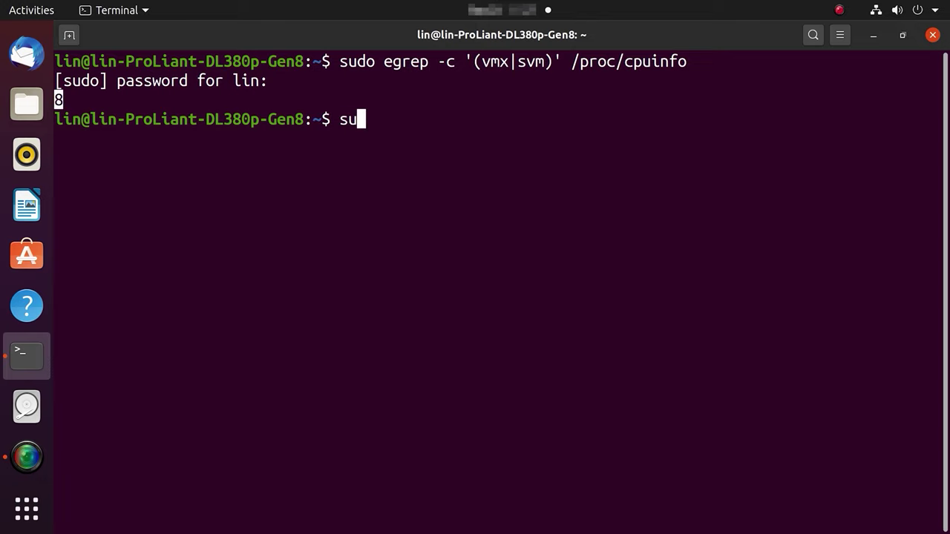
{"action": "type", "text": "in"}
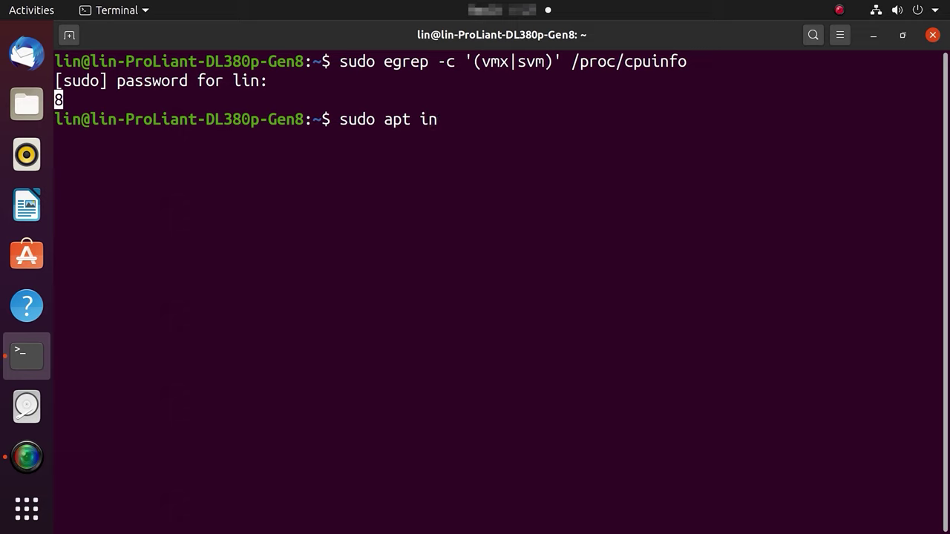
{"action": "type", "text": "stall cpu-checker"}
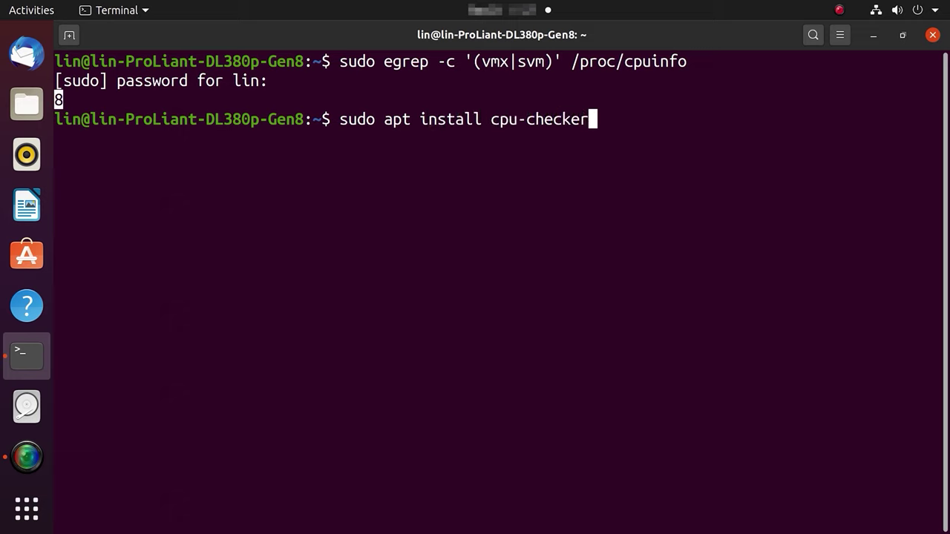
{"action": "key", "text": "Return"}
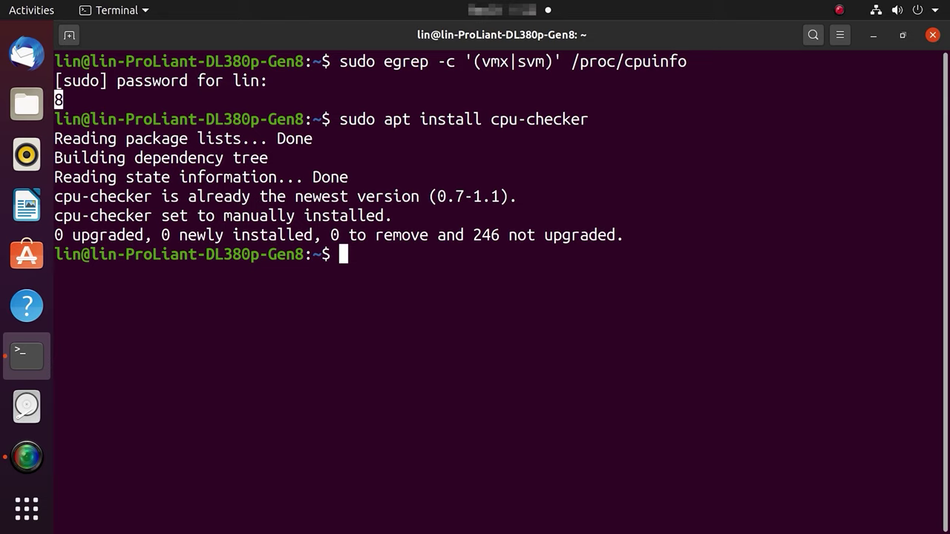
Run sudo kvm-ok and examine its line about KVM acceleration.
{"action": "type", "text": "sudo kvm-ok"}
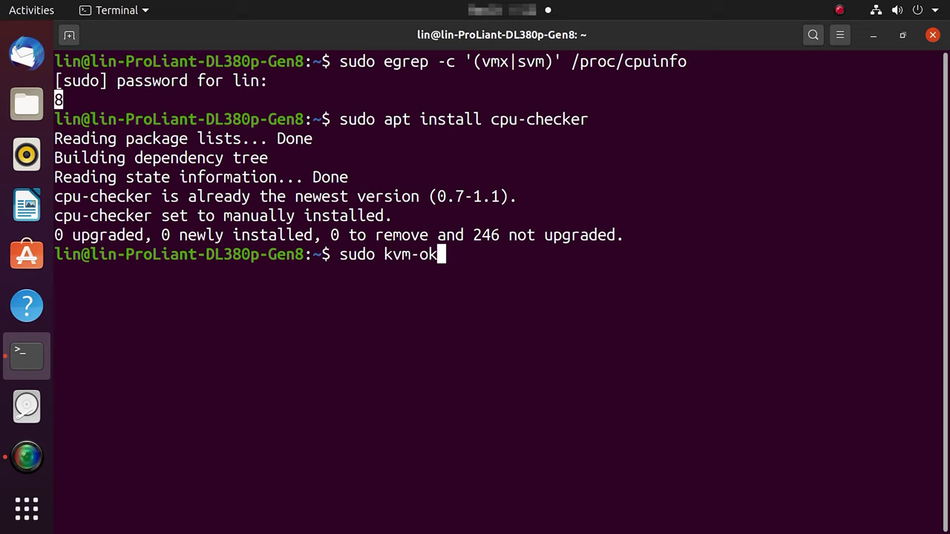
{"action": "key", "text": "Return"}
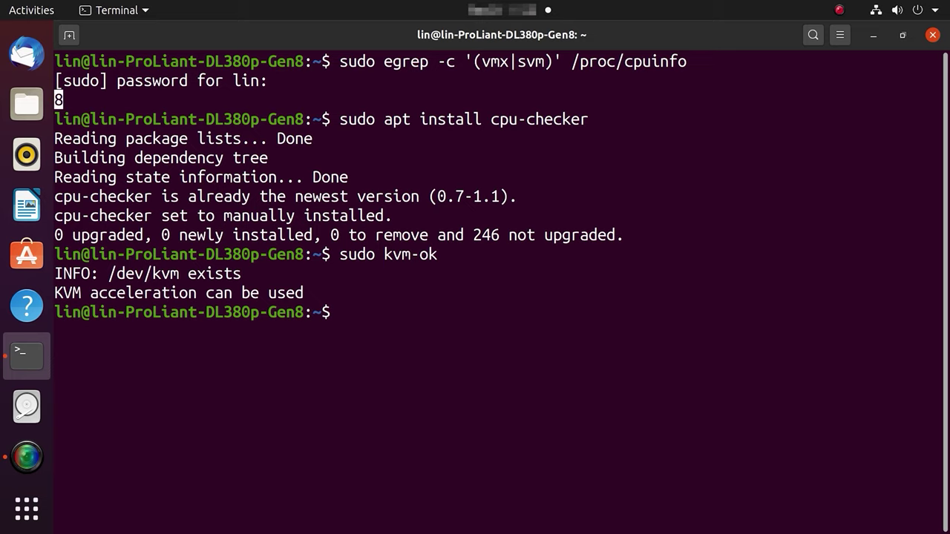
{"action": "left_click_drag", "start_coordinate": [304, 293], "coordinate": [47, 294]}
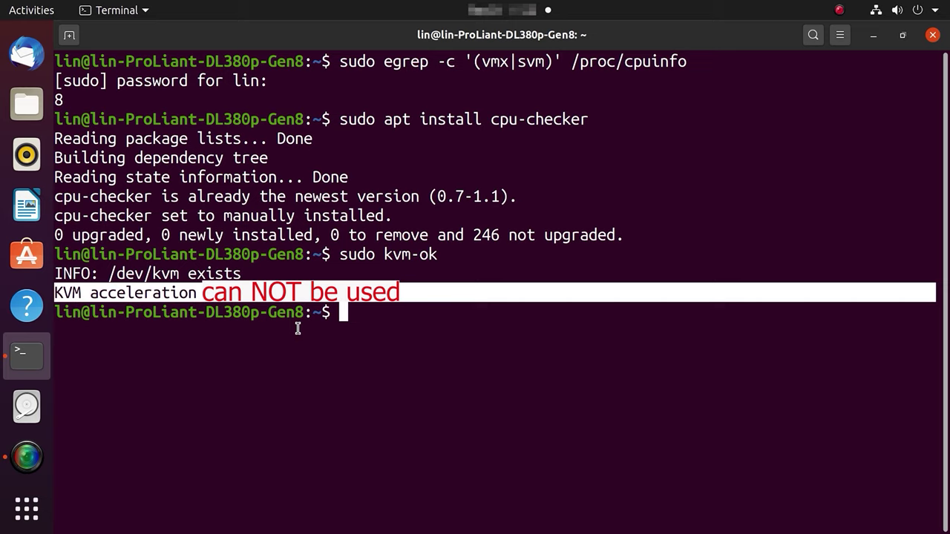
{"action": "left_click", "coordinate": [365, 331]}
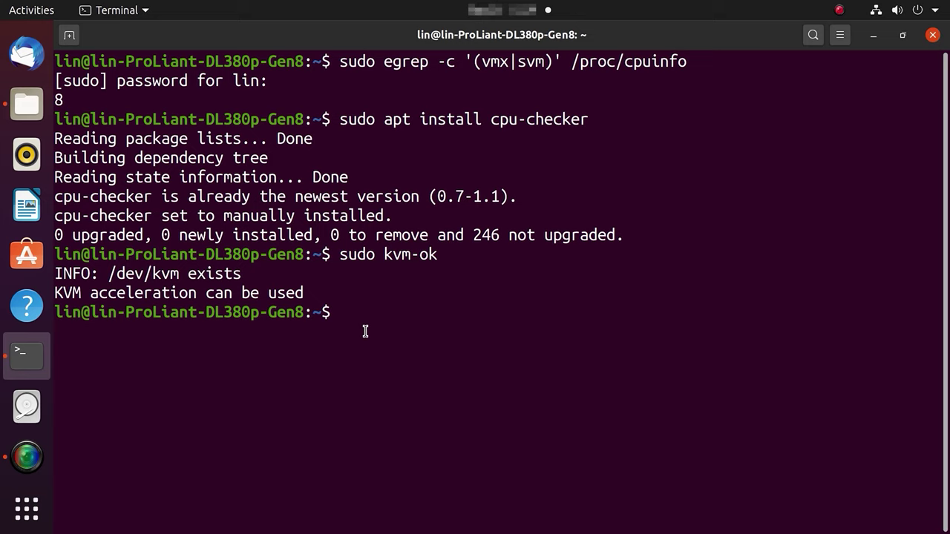
Refresh the package lists with sudo apt update.
{"action": "type", "text": "sudo apt "}
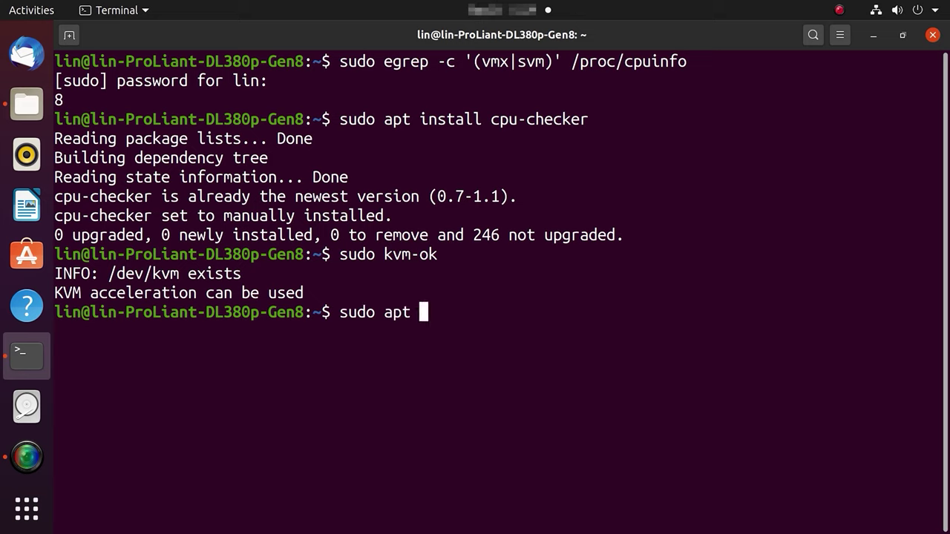
{"action": "type", "text": "update"}
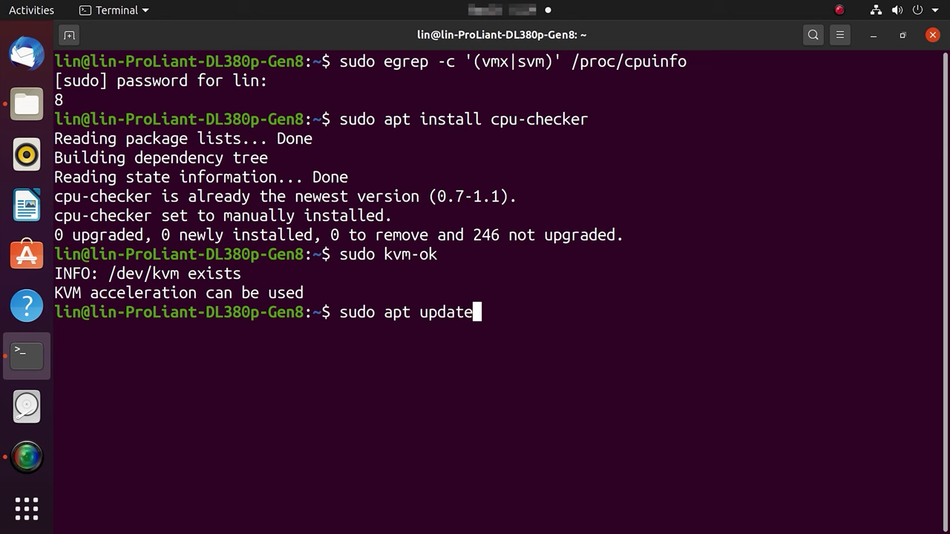
{"action": "key", "text": "Return"}
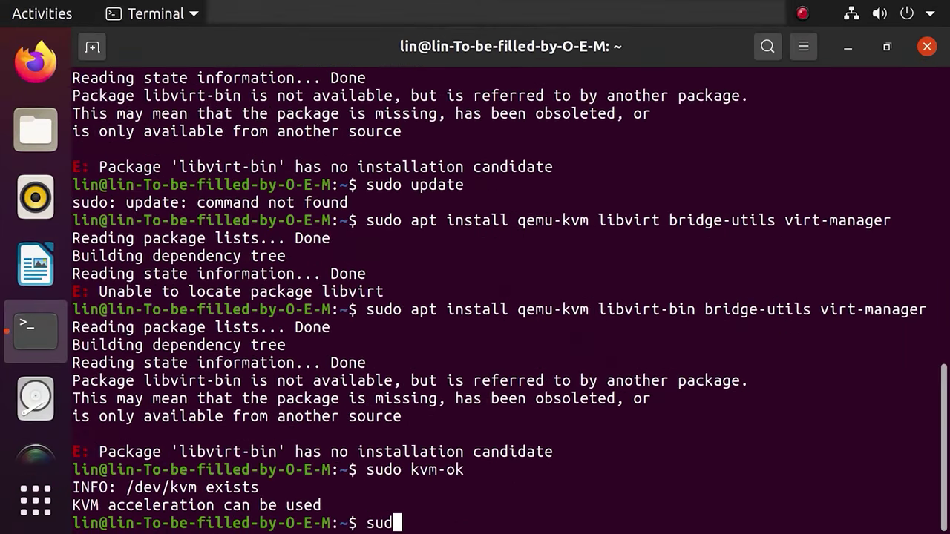
Install the qemu-kvm, libvirt-daemon-system, libvirt-clients, bridge-utils and virt-manager packages with sudo apt install, agreeing to continue.
{"action": "type", "text": "o apt install "}
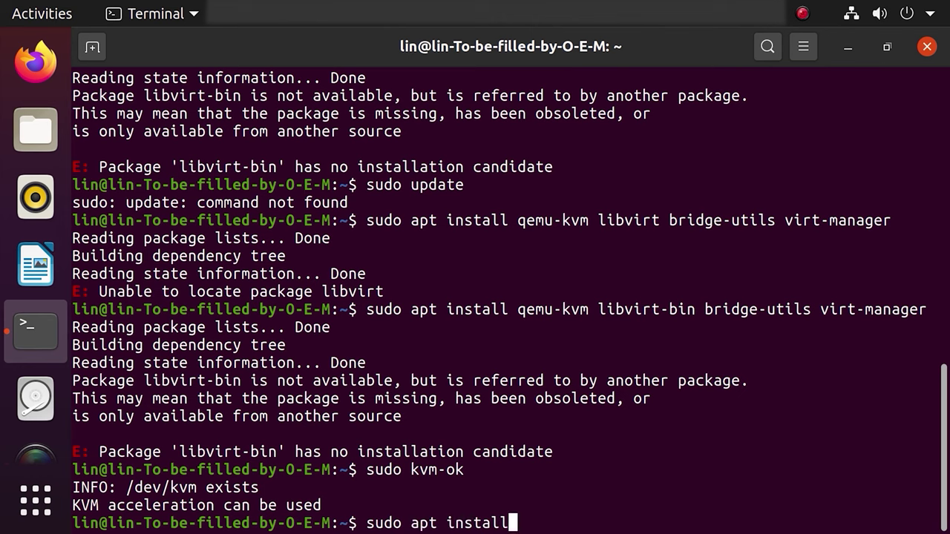
{"action": "type", "text": "qemu-kvm"}
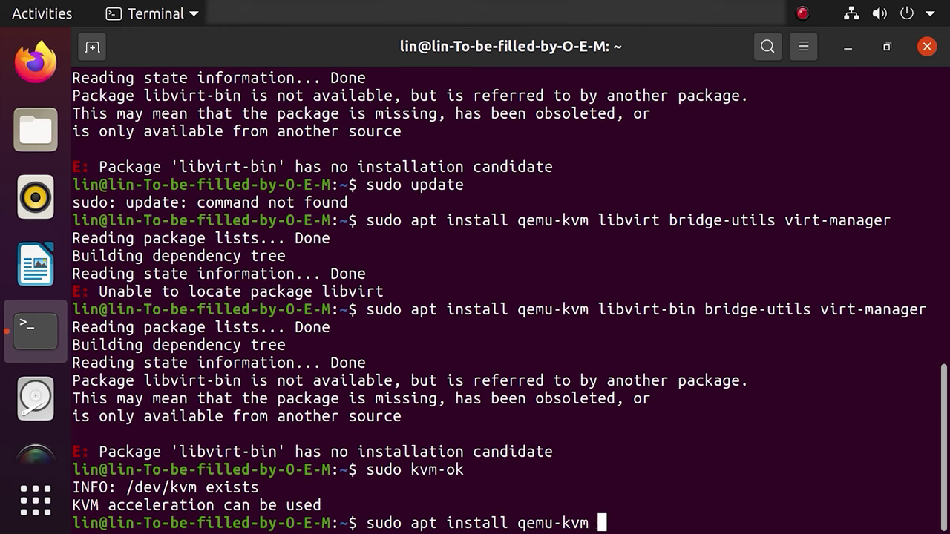
{"action": "type", "text": " libvi"}
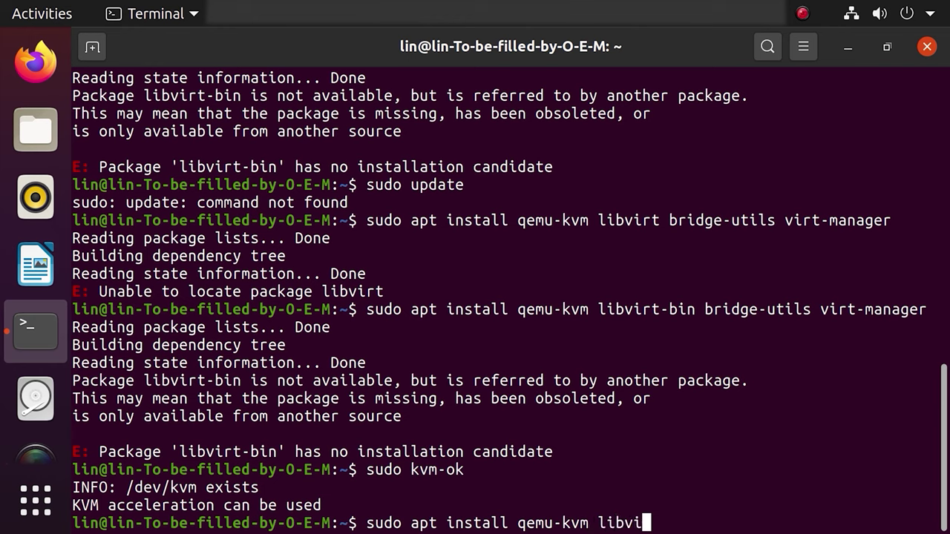
{"action": "type", "text": "rt-daemon"}
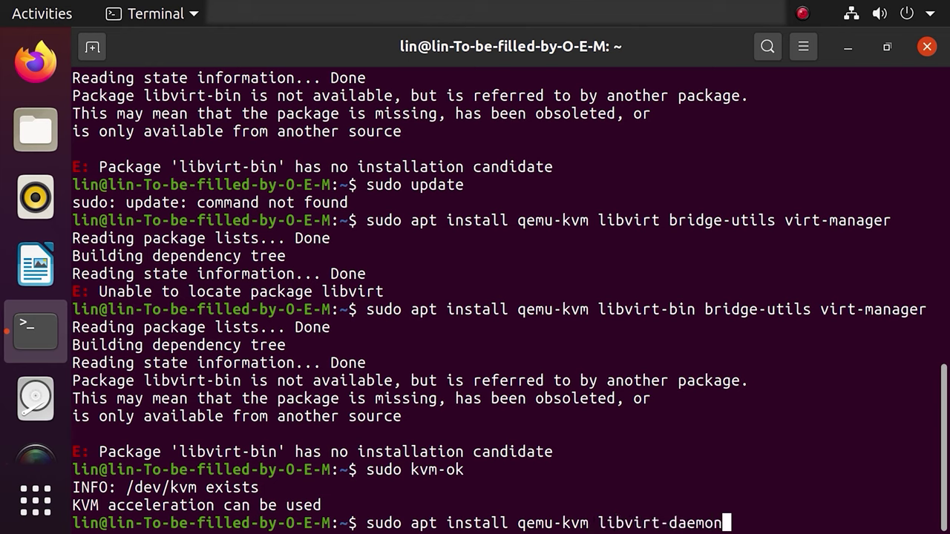
{"action": "type", "text": "-system li"}
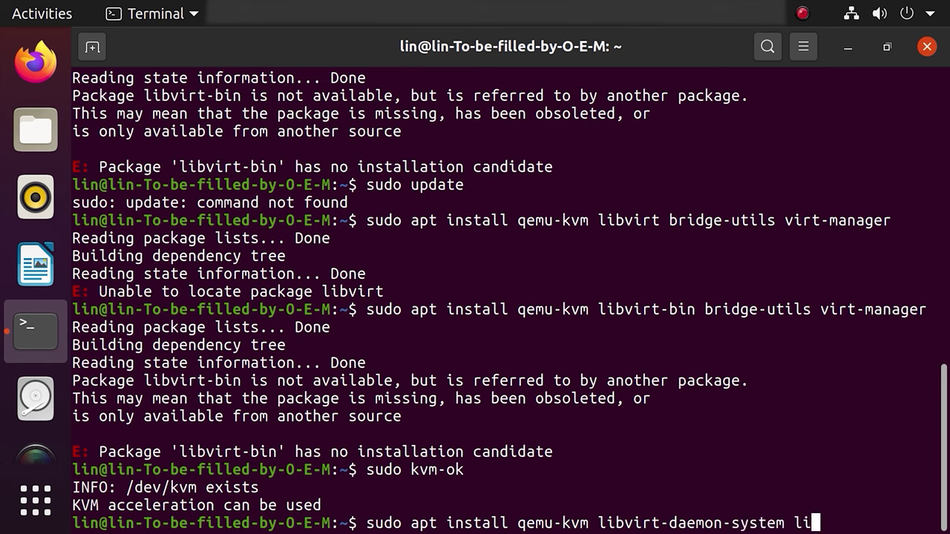
{"action": "type", "text": "bvirt-"}
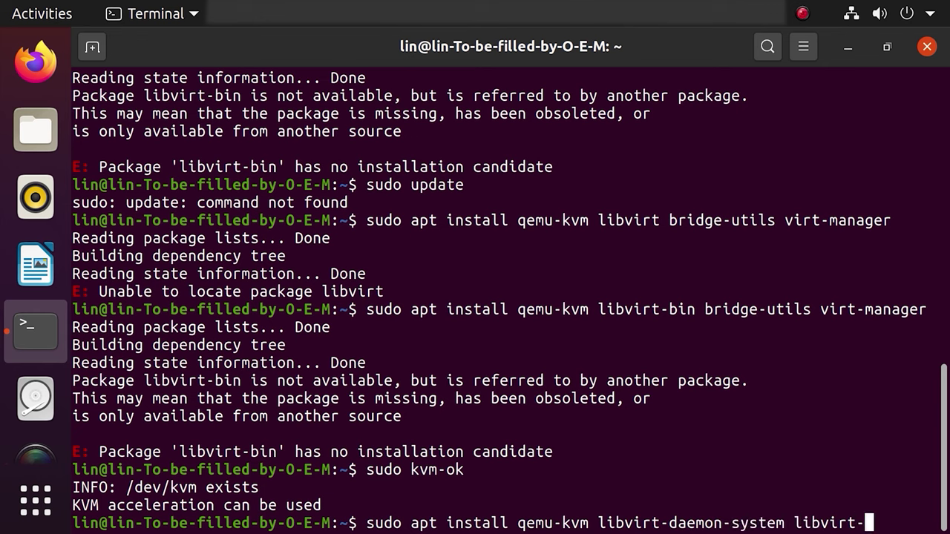
{"action": "type", "text": "clients"}
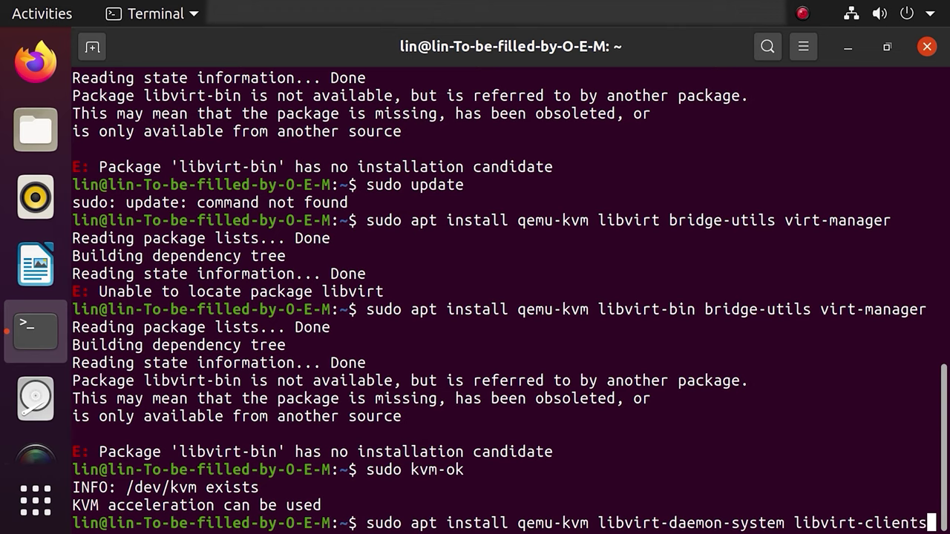
{"action": "type", "text": " bridge"}
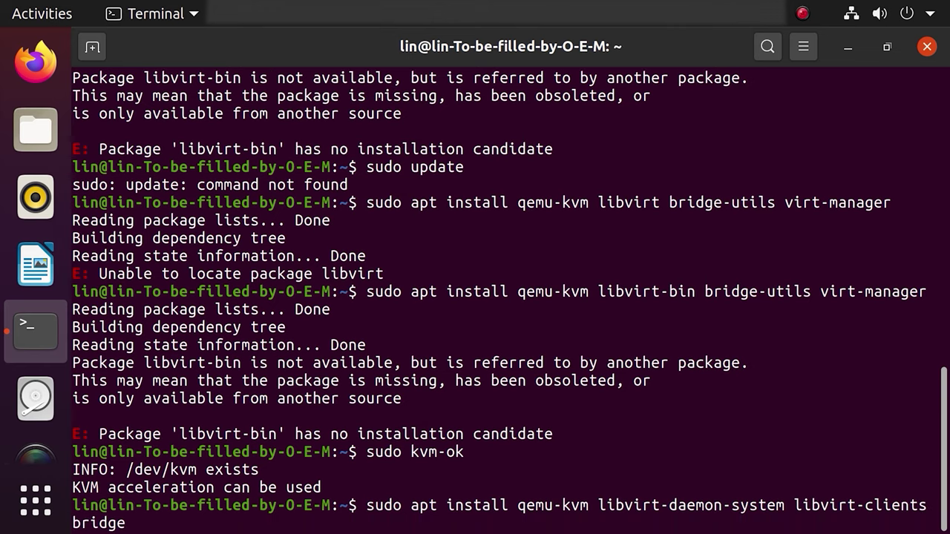
{"action": "type", "text": "-utils virt-"}
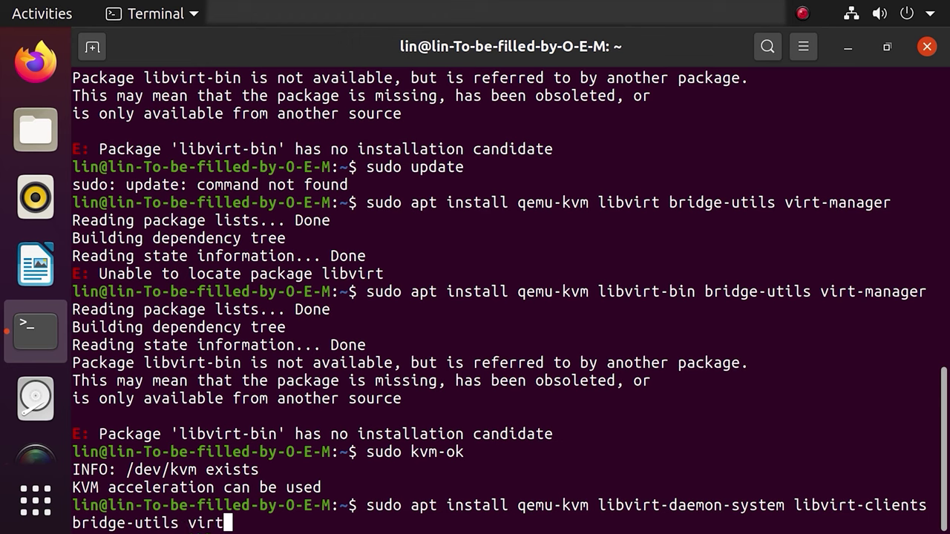
{"action": "type", "text": "manager"}
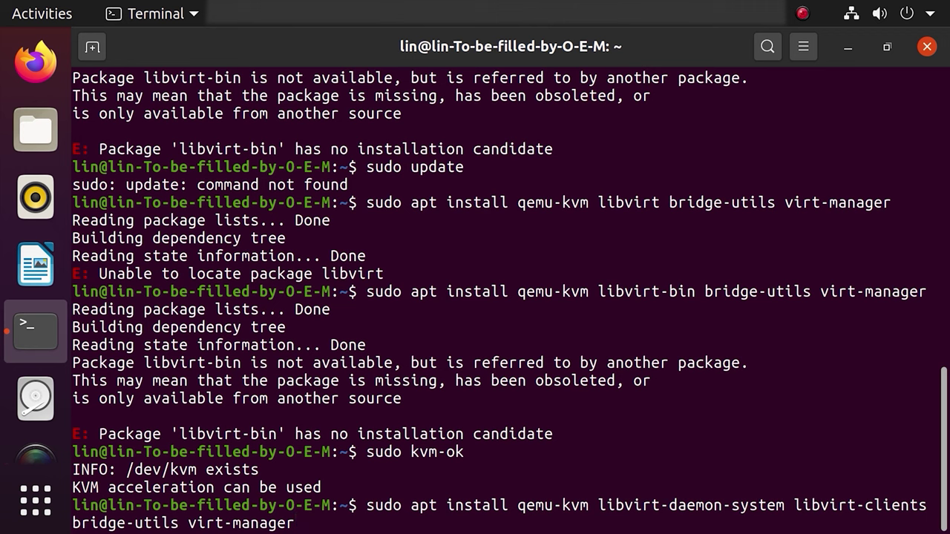
{"action": "key", "text": "Return"}
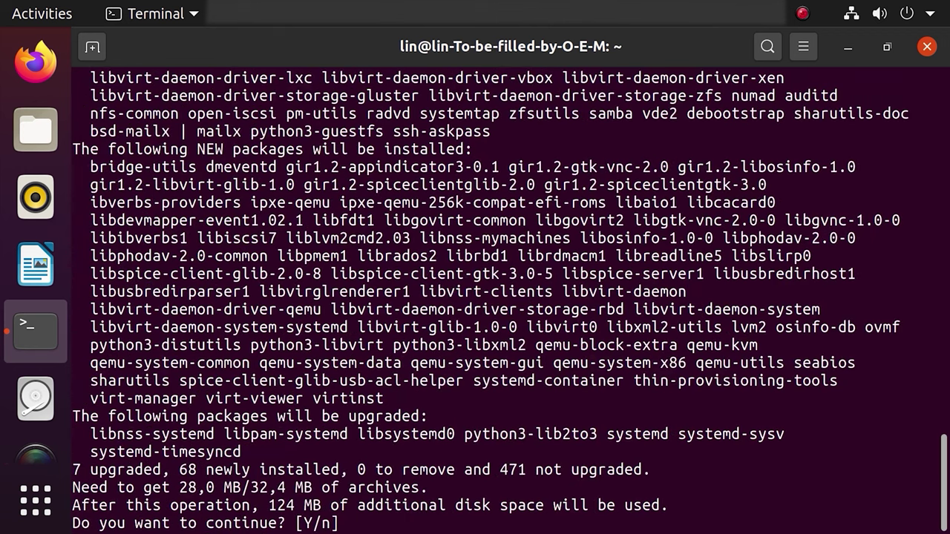
{"action": "type", "text": "y"}
{"action": "key", "text": "Return"}
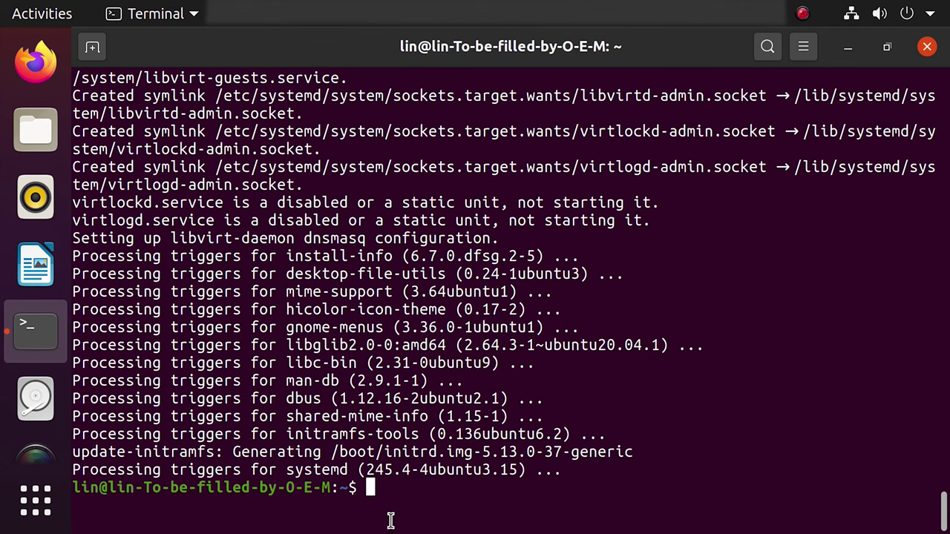
Start the libvirtd service with sudo systemctl start libvirtd and enable it at boot with sudo systemctl enable libvirtd.
{"action": "type", "text": "sudo systemctl start libvirtd"}
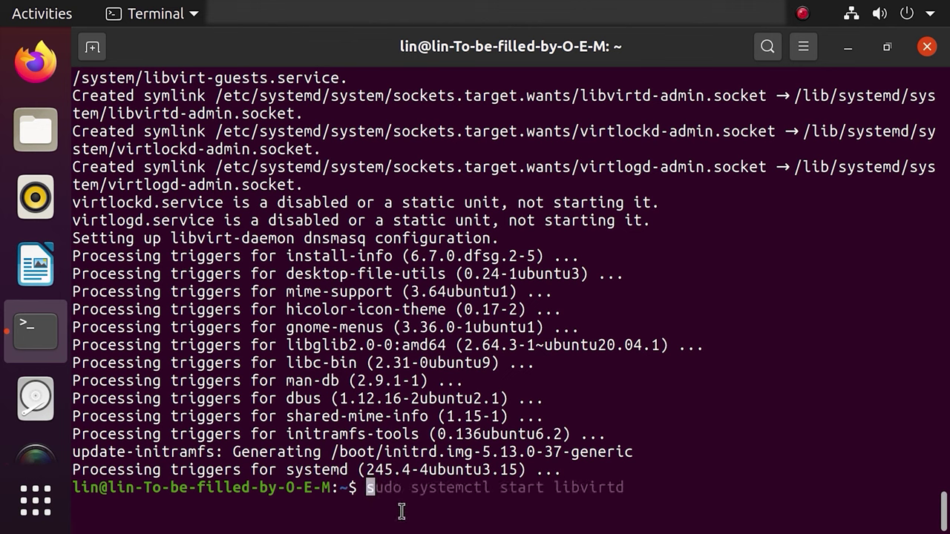
{"action": "key", "text": "Return"}
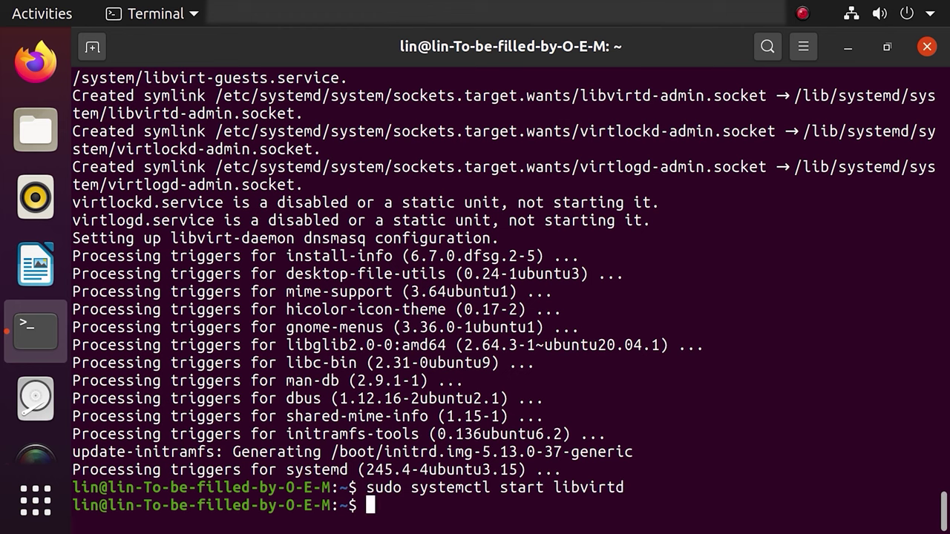
{"action": "type", "text": "sudo systemctl enable libvirtd"}
{"action": "key", "text": "Return"}
Find Virtual Machine Manager among the installed applications and open it.
{"action": "key", "text": "super"}
{"action": "type", "text": "vi"}
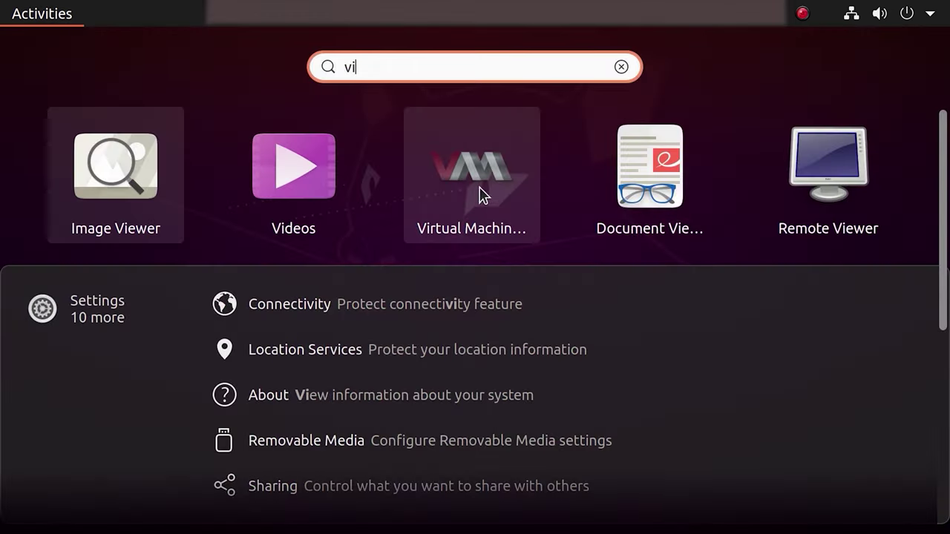
{"action": "left_click", "coordinate": [482, 164]}
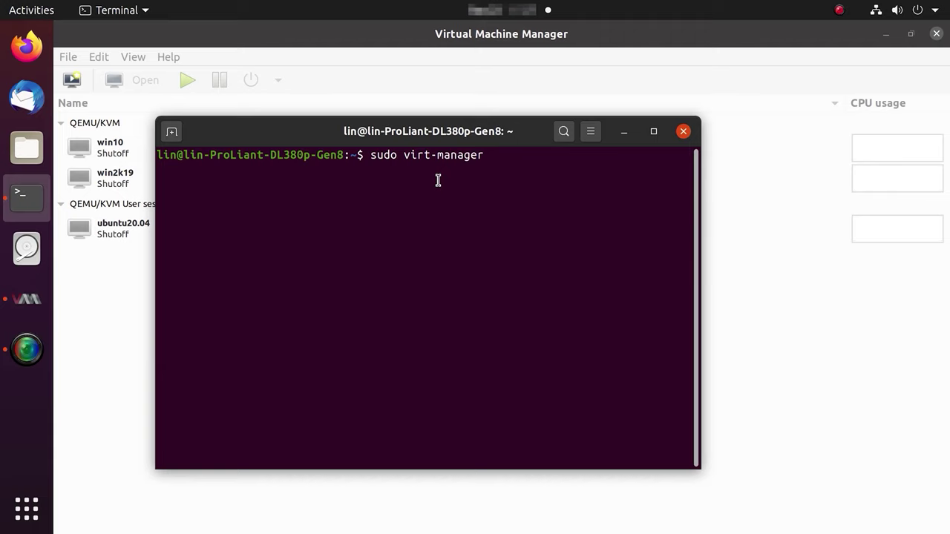
{"action": "left_click", "coordinate": [27, 509]}
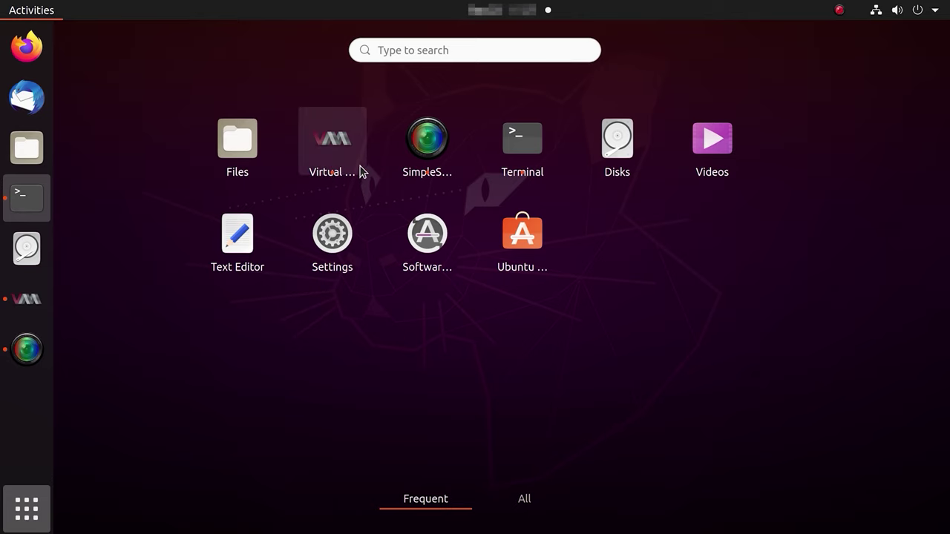
{"action": "left_click", "coordinate": [332, 145]}
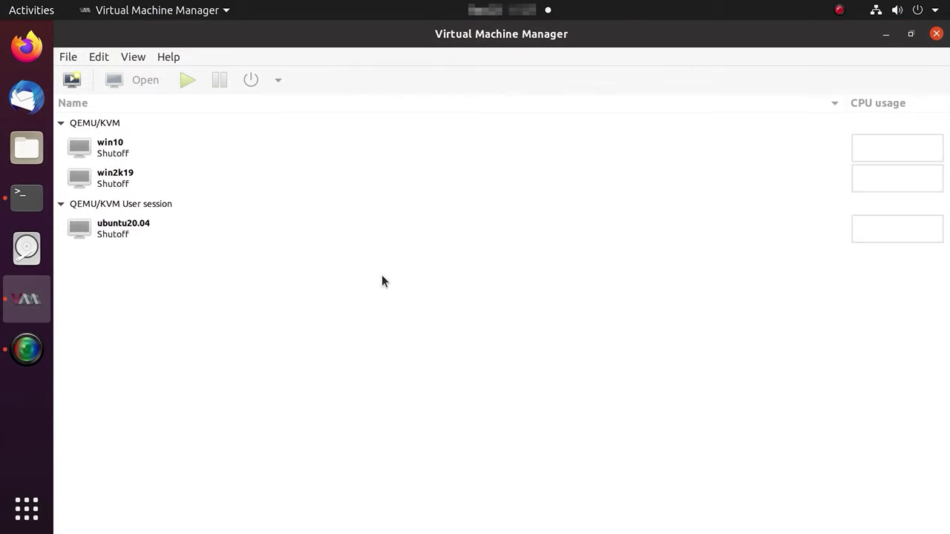
Begin a new virtual machine from local install media, using Windows_Server_x64FRE_ru.iso from the images pool as the installation source.
{"action": "left_click", "coordinate": [72, 82]}
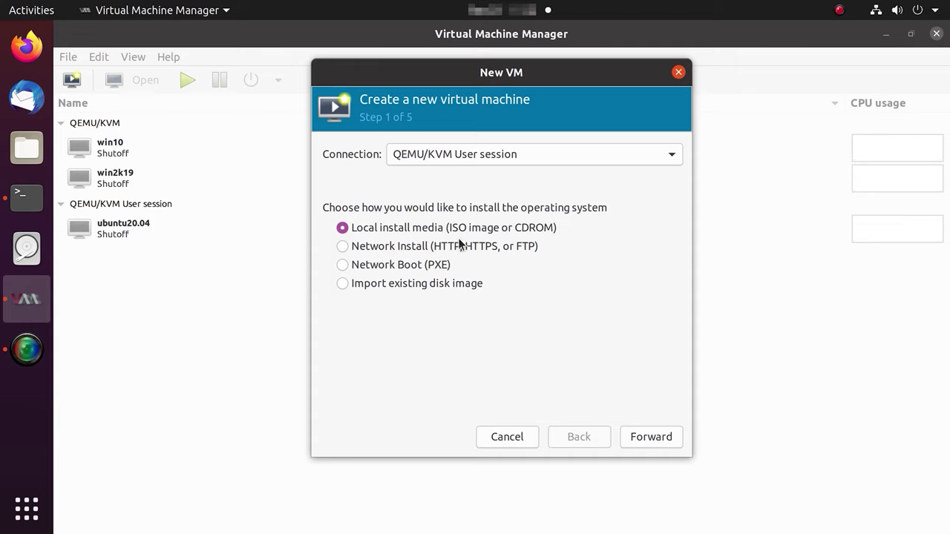
{"action": "left_click", "coordinate": [657, 442]}
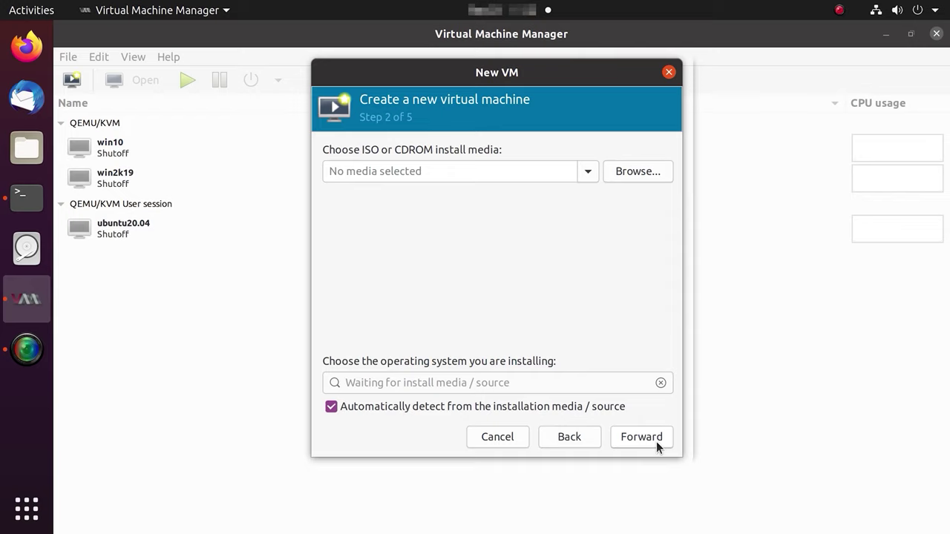
{"action": "left_click", "coordinate": [624, 176]}
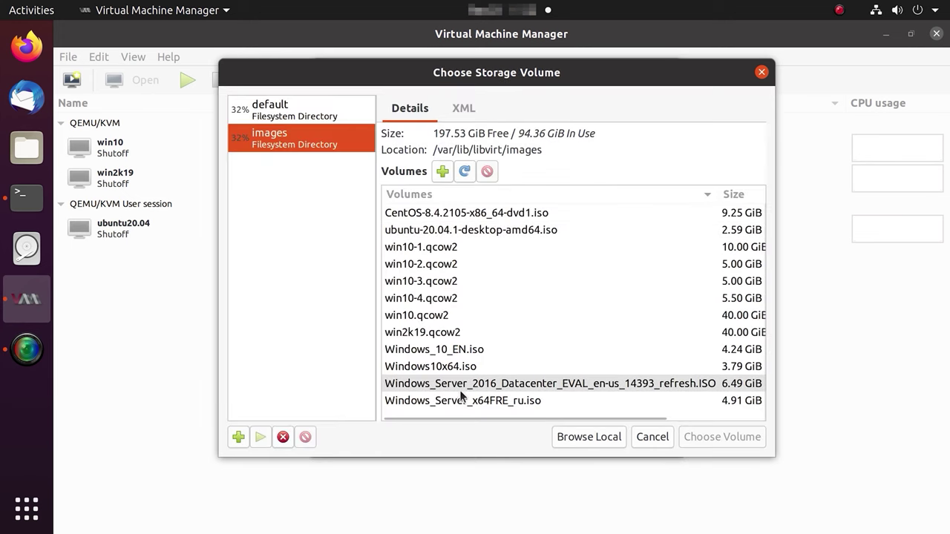
{"action": "left_click", "coordinate": [484, 401]}
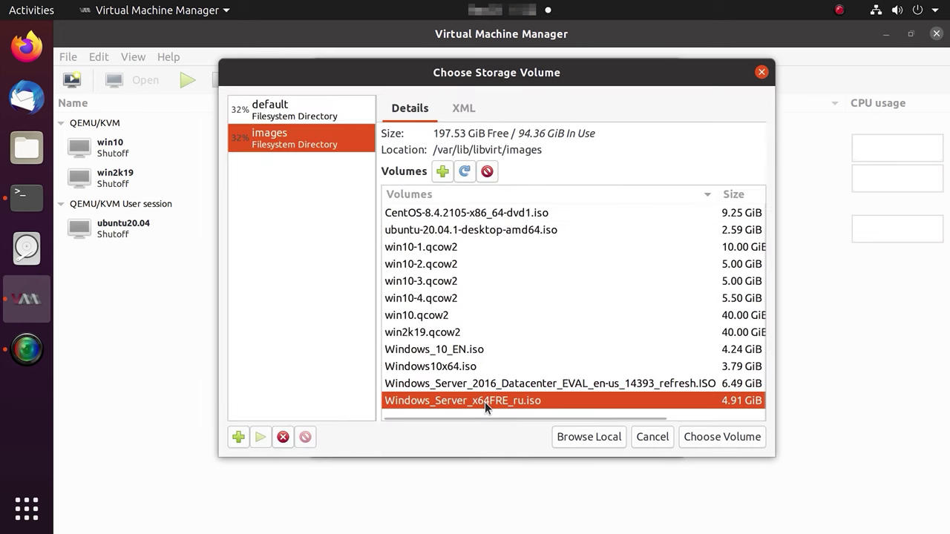
{"action": "left_click", "coordinate": [721, 441]}
{"action": "left_click", "coordinate": [645, 445]}
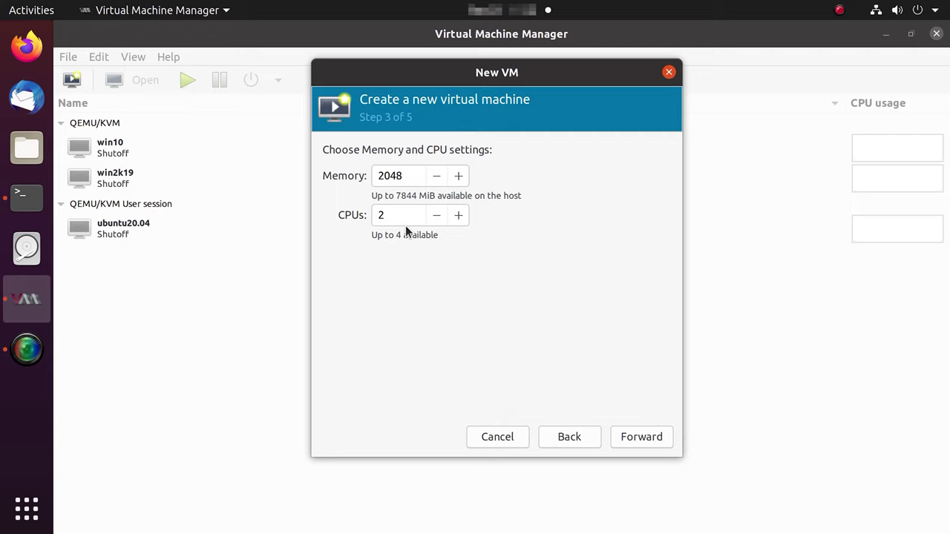
Accept 2048 MiB of memory, 2 CPUs, a 40 GiB disk image and the name win2k16, and finish creating the virtual machine.
{"action": "left_click", "coordinate": [643, 445]}
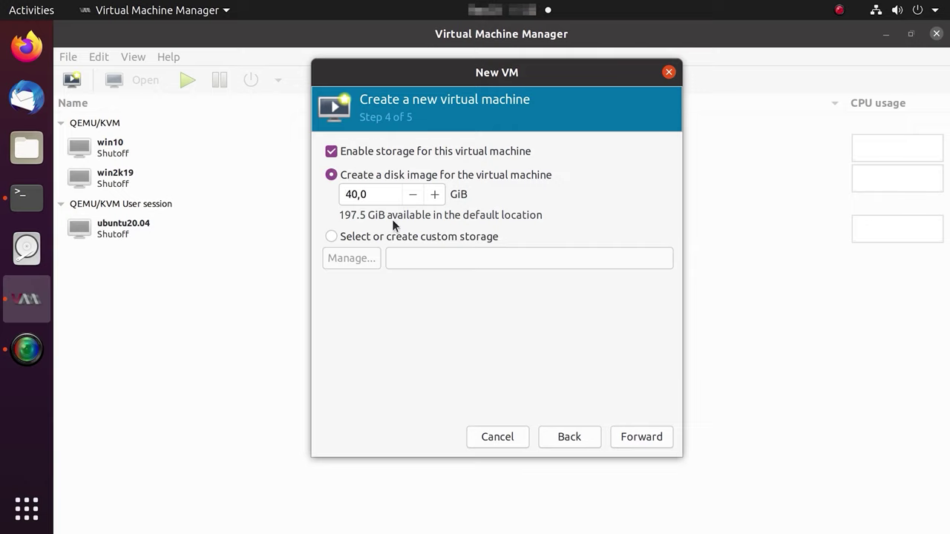
{"action": "left_click", "coordinate": [642, 444]}
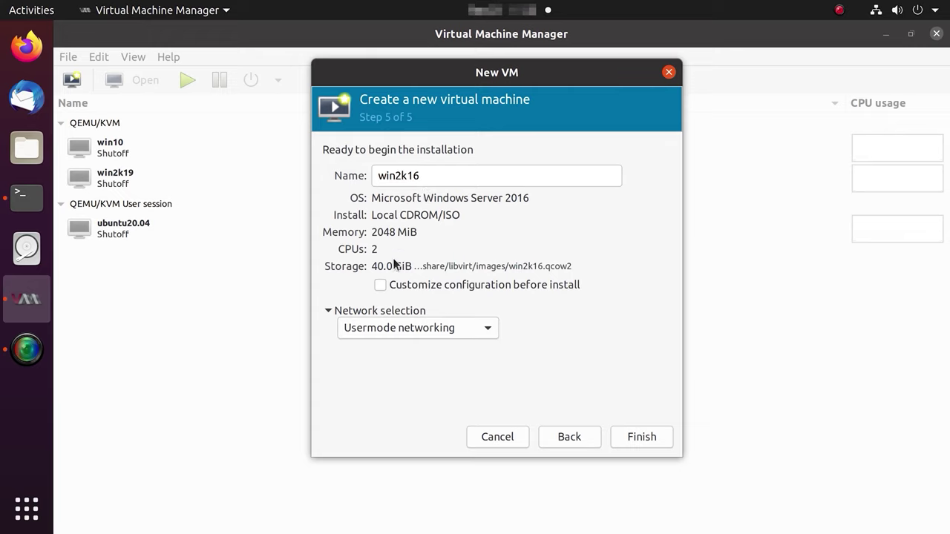
{"action": "left_click", "coordinate": [641, 438]}
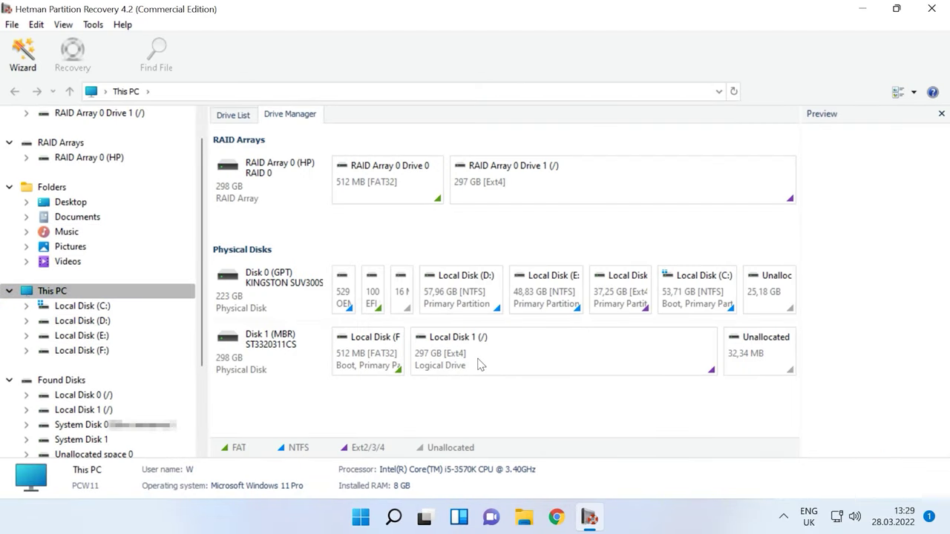
In Hetman Partition Recovery, open the 297 GB Ext4 partition Local Disk 1 on the ST3320311CS disk and run a fast scan.
{"action": "left_click", "coordinate": [302, 357]}
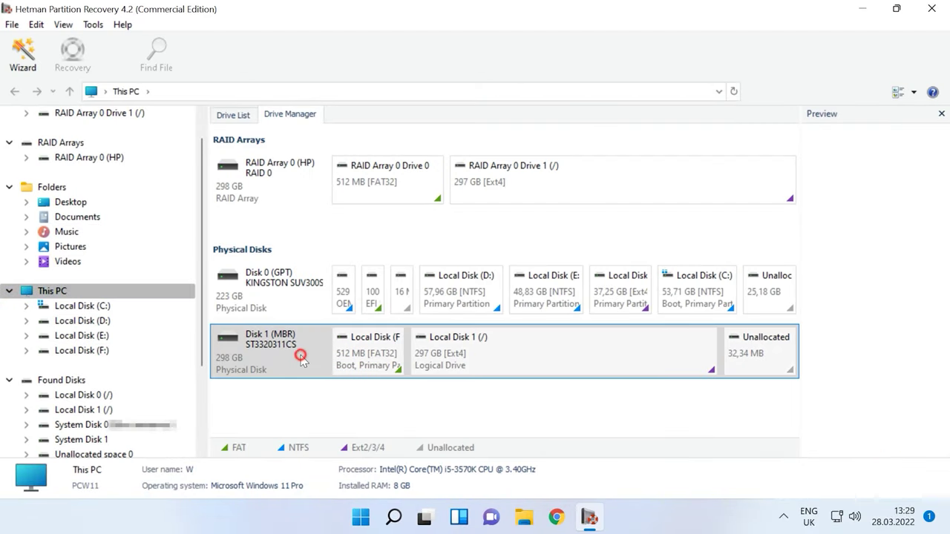
{"action": "left_click", "coordinate": [504, 363]}
{"action": "right_click", "coordinate": [521, 359]}
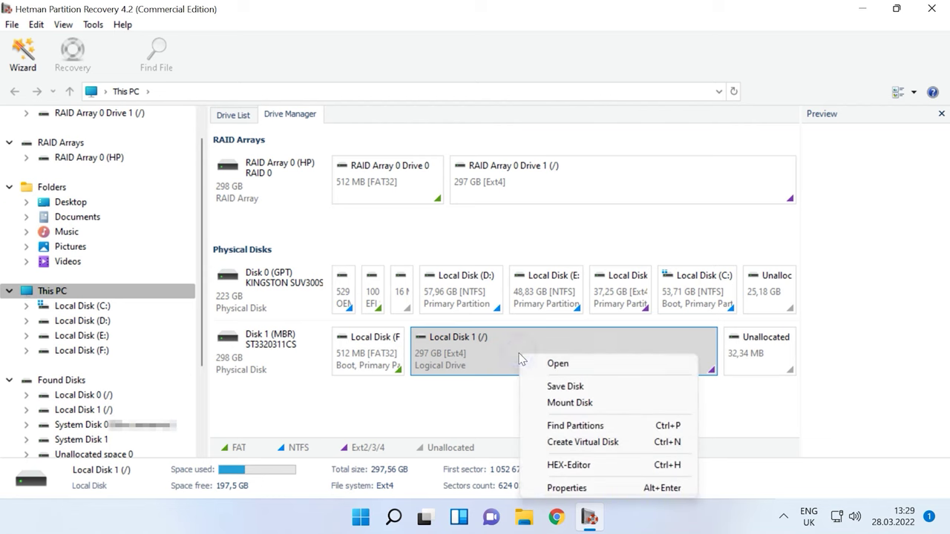
{"action": "left_click", "coordinate": [578, 367]}
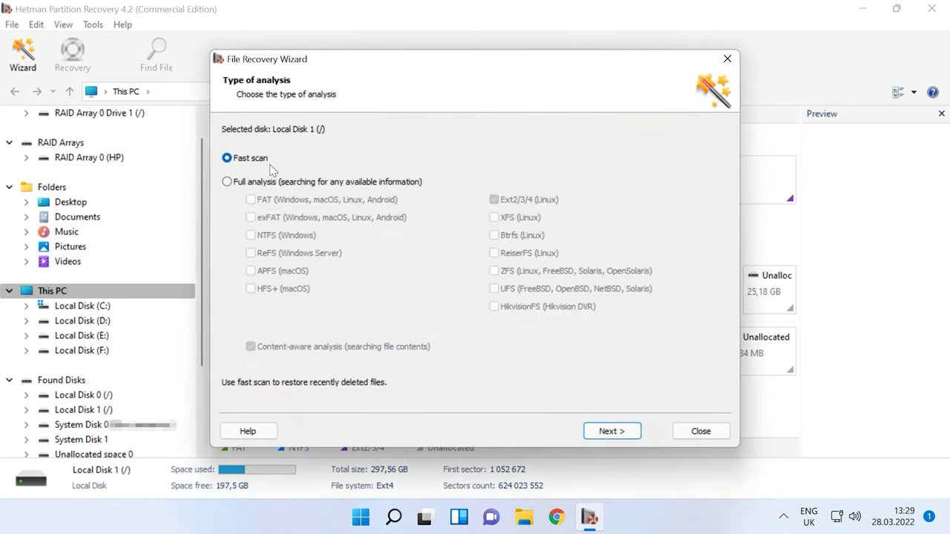
{"action": "left_click", "coordinate": [607, 431]}
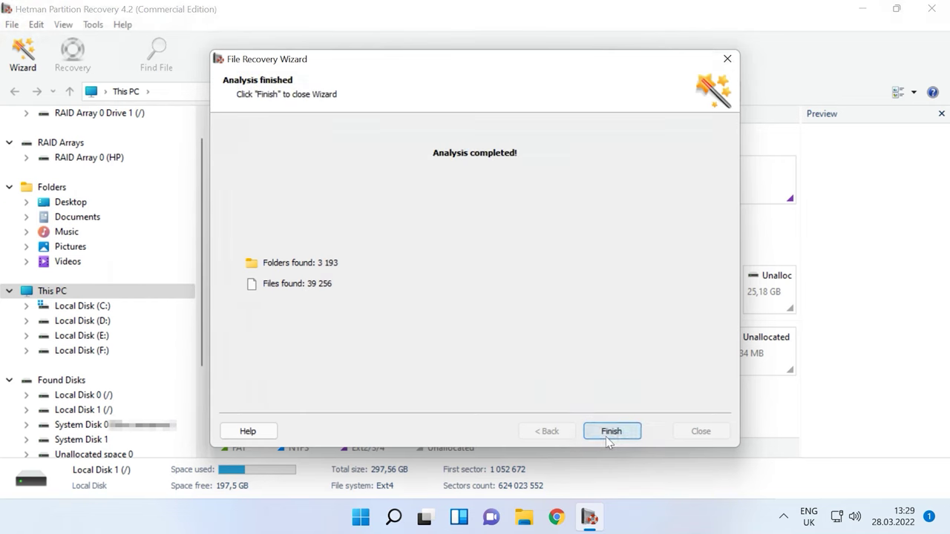
{"action": "left_click", "coordinate": [608, 433]}
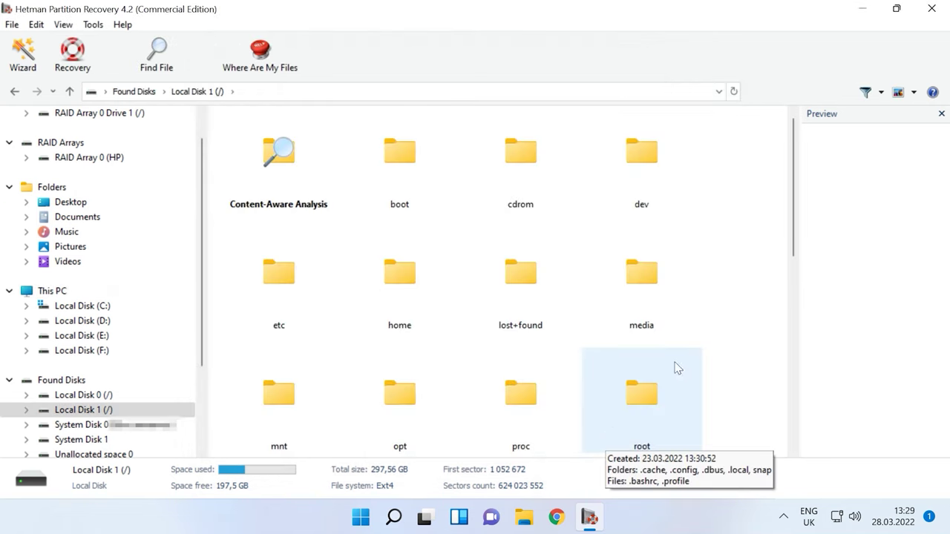
Browse the scanned partition to the folder var/lib/libvirt/images.
{"action": "scroll", "coordinate": [765, 355], "scroll_direction": "down", "scroll_amount": 5}
{"action": "double_click", "coordinate": [555, 318]}
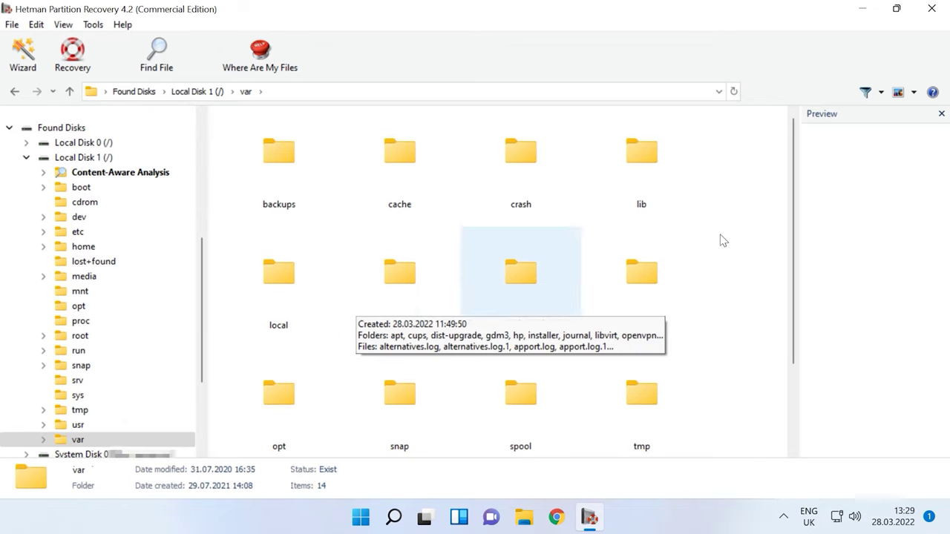
{"action": "double_click", "coordinate": [683, 186]}
{"action": "scroll", "coordinate": [649, 354], "scroll_direction": "down", "scroll_amount": 5}
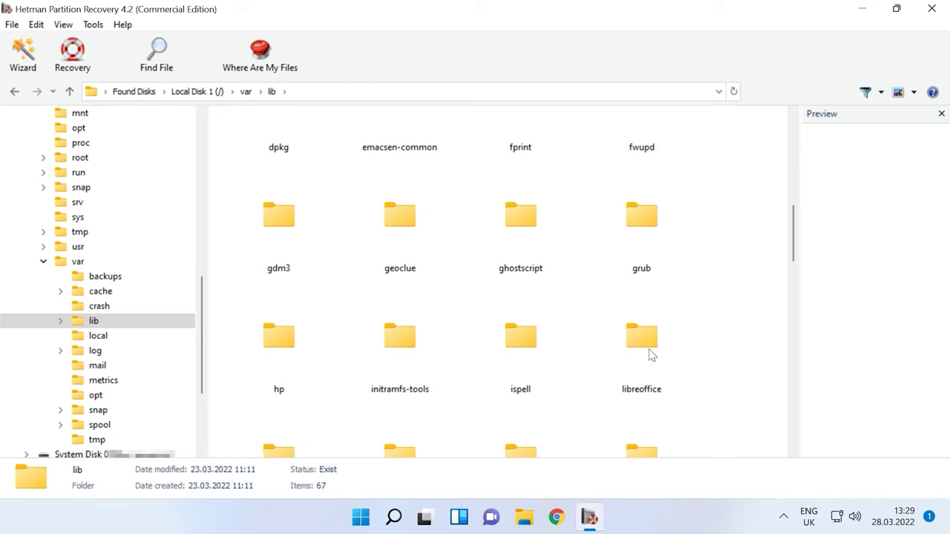
{"action": "scroll", "coordinate": [337, 324], "scroll_direction": "down", "scroll_amount": 2}
{"action": "double_click", "coordinate": [297, 319]}
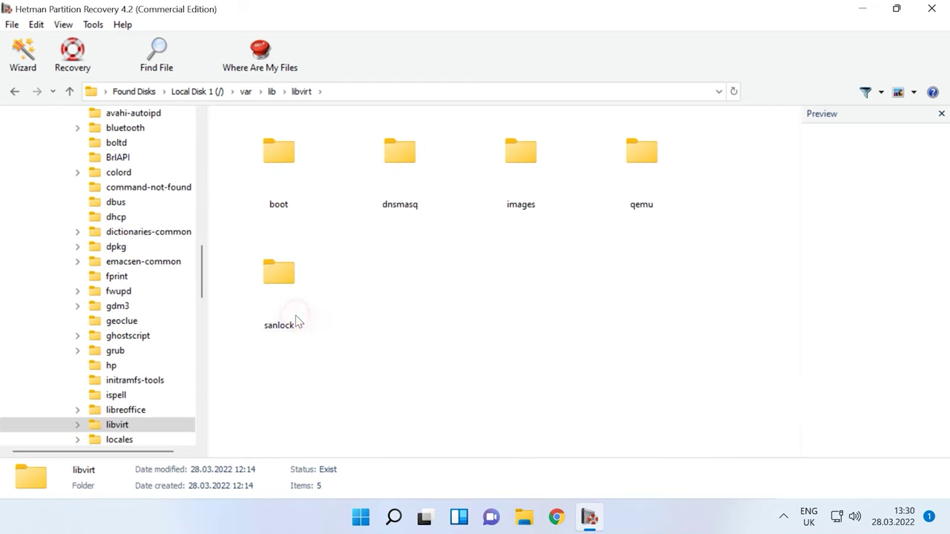
{"action": "double_click", "coordinate": [543, 187]}
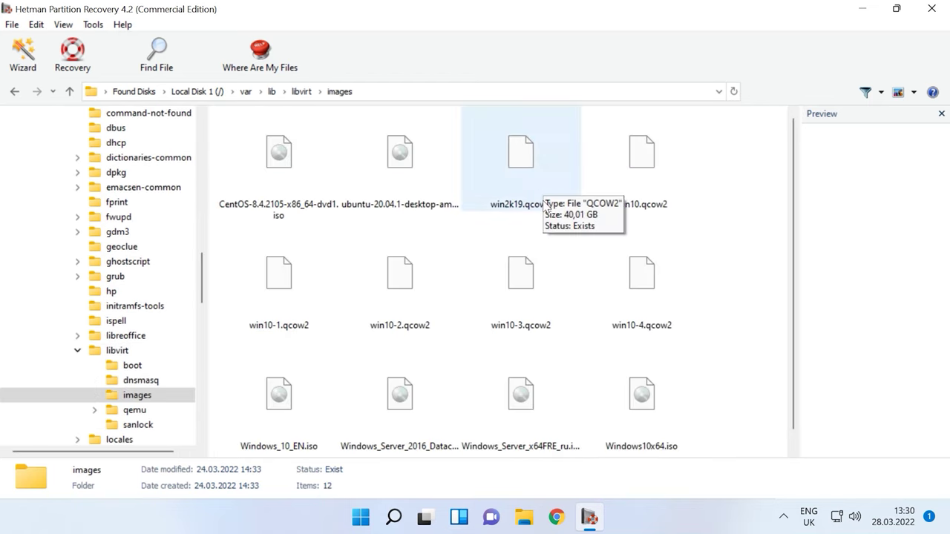
Examine the win2k19, win10 and win10-1 to win10-4 qcow2 disk files and the full path of their folder.
{"action": "left_click", "coordinate": [537, 183]}
{"action": "left_click", "coordinate": [692, 190]}
{"action": "left_click", "coordinate": [324, 282]}
{"action": "left_click", "coordinate": [434, 288]}
{"action": "left_click", "coordinate": [553, 296]}
{"action": "left_click", "coordinate": [620, 300]}
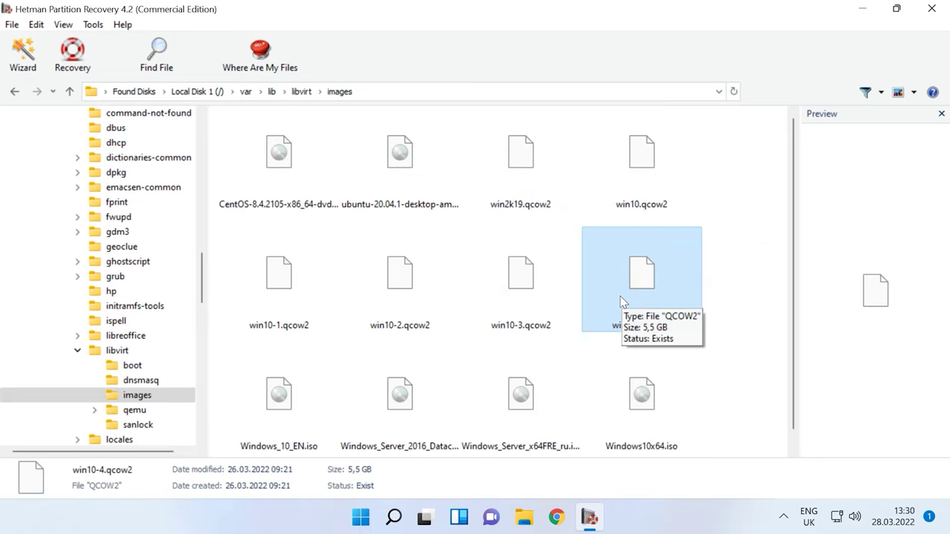
{"action": "left_click", "coordinate": [390, 94]}
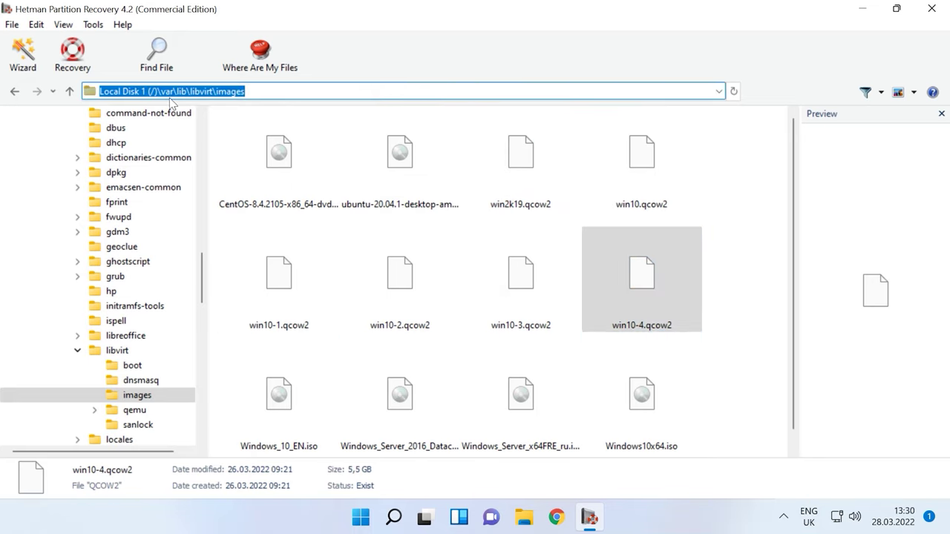
Recover win10-3.qcow2 to the hard disk, saving it to the path C:\10.
{"action": "left_click", "coordinate": [542, 321]}
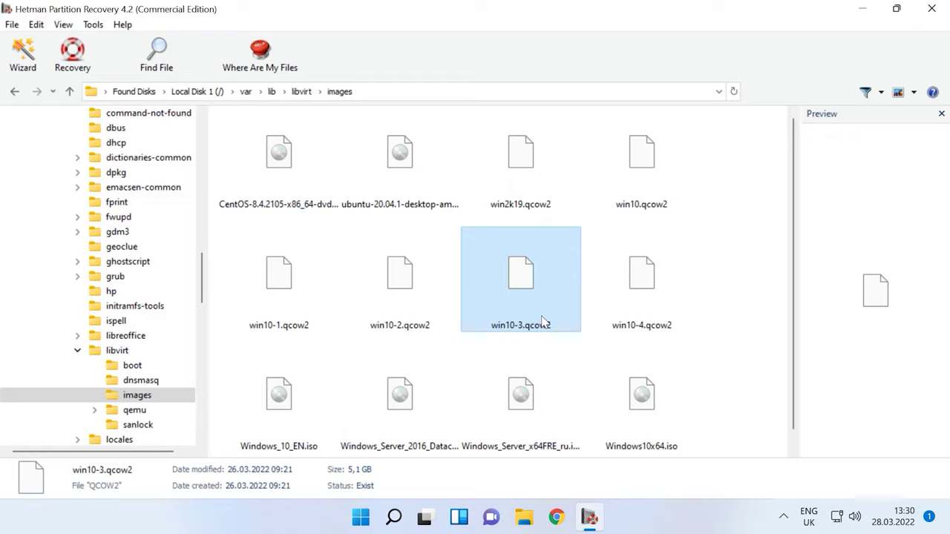
{"action": "left_click", "coordinate": [70, 68]}
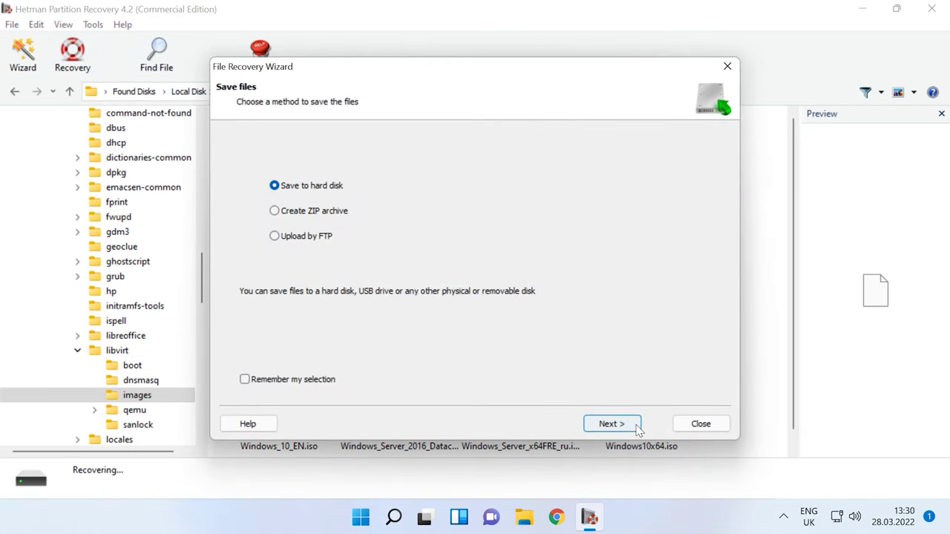
{"action": "left_click", "coordinate": [632, 424]}
{"action": "left_click_drag", "start_coordinate": [431, 179], "coordinate": [339, 177]}
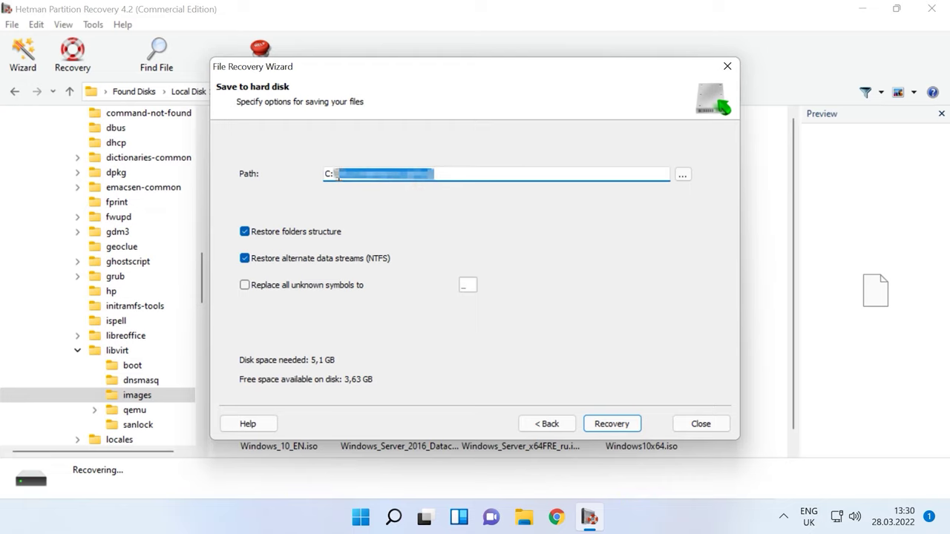
{"action": "type", "text": "\\10"}
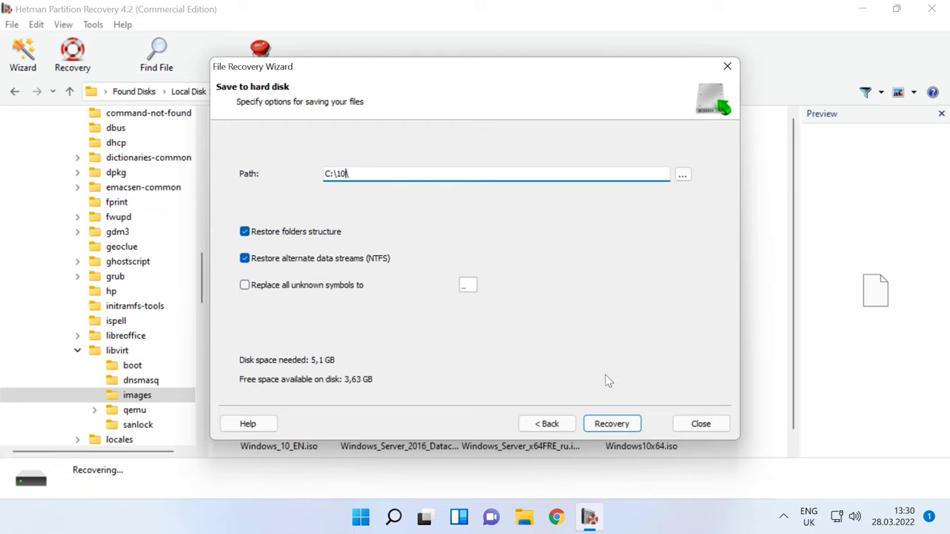
{"action": "left_click", "coordinate": [611, 423]}
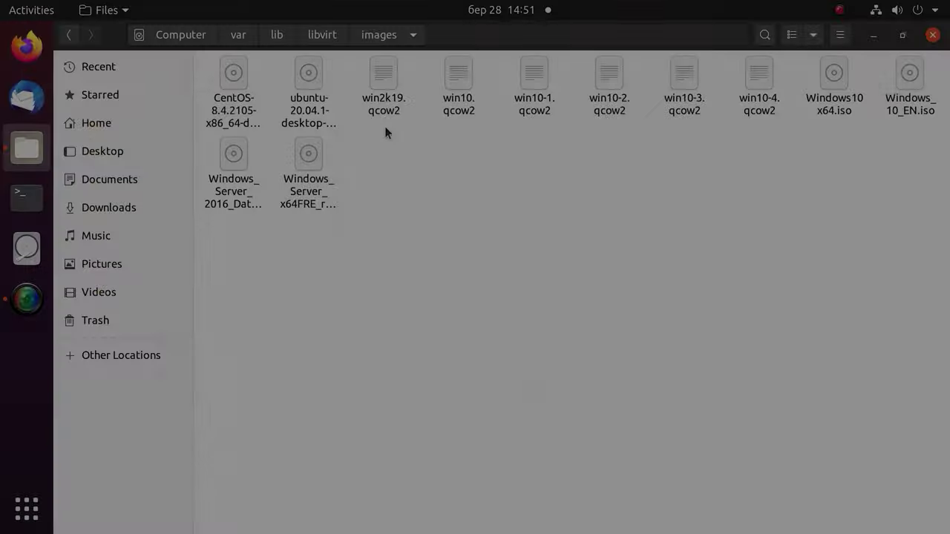
In the Ubuntu Files app, examine the sizes of the qcow2 disk files in /var/lib/libvirt/images, individually and together.
{"action": "left_click_drag", "start_coordinate": [384, 127], "coordinate": [799, 108]}
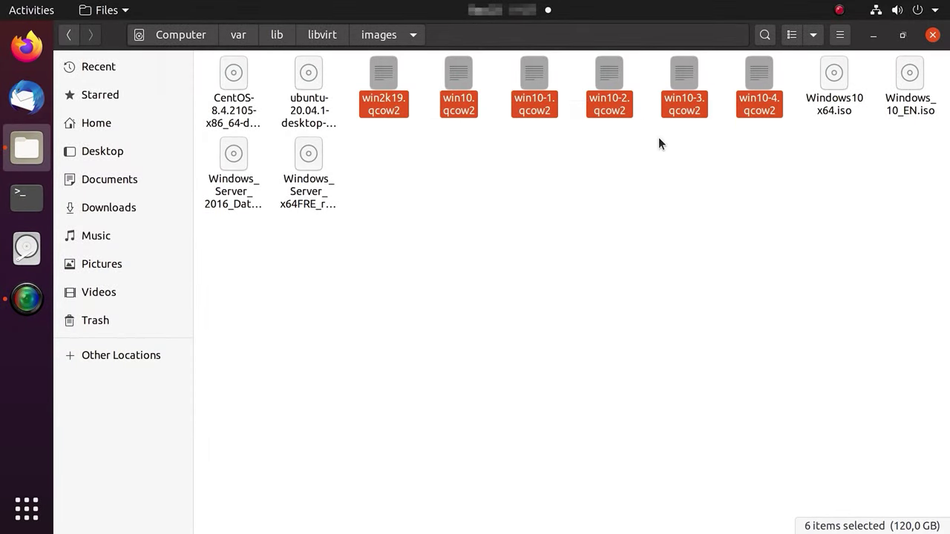
{"action": "left_click", "coordinate": [572, 142]}
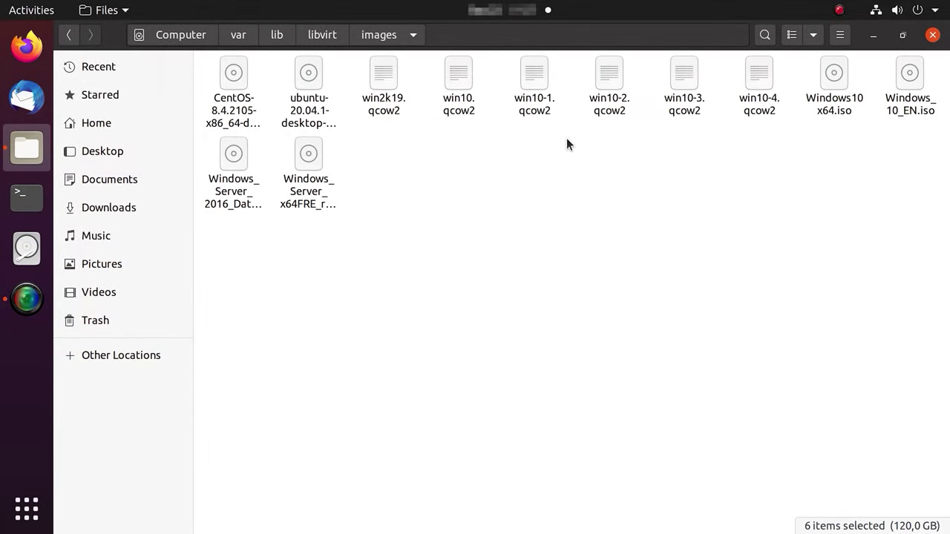
{"action": "left_click", "coordinate": [449, 106]}
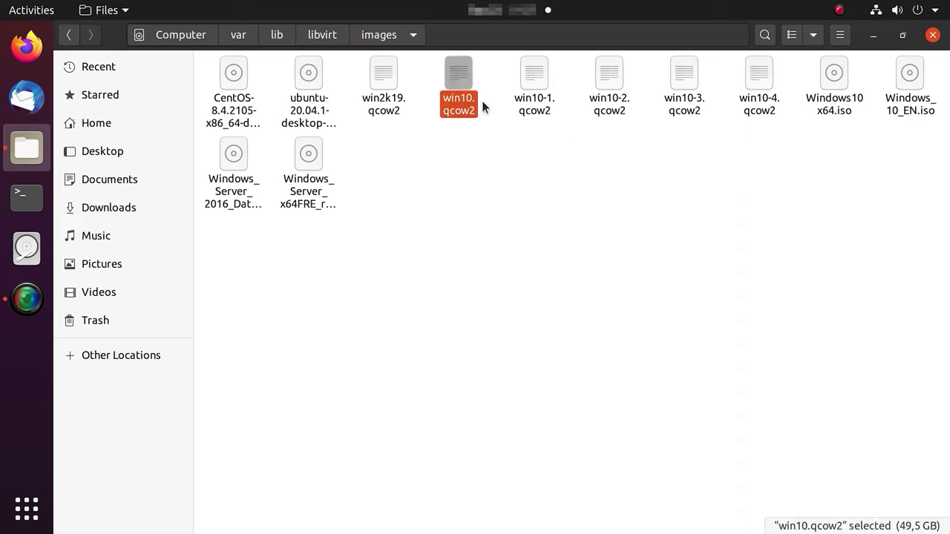
{"action": "left_click", "coordinate": [524, 106]}
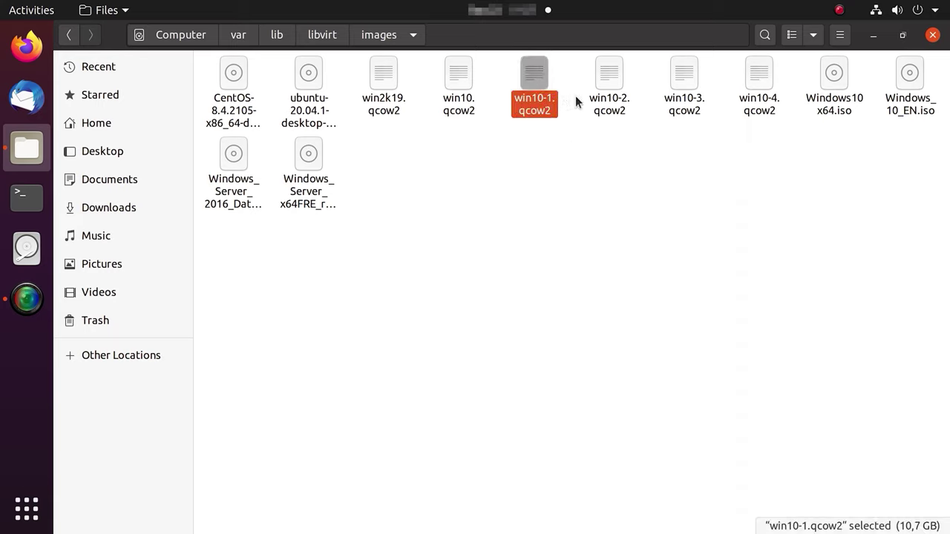
{"action": "left_click", "coordinate": [602, 100]}
{"action": "left_click", "coordinate": [700, 100]}
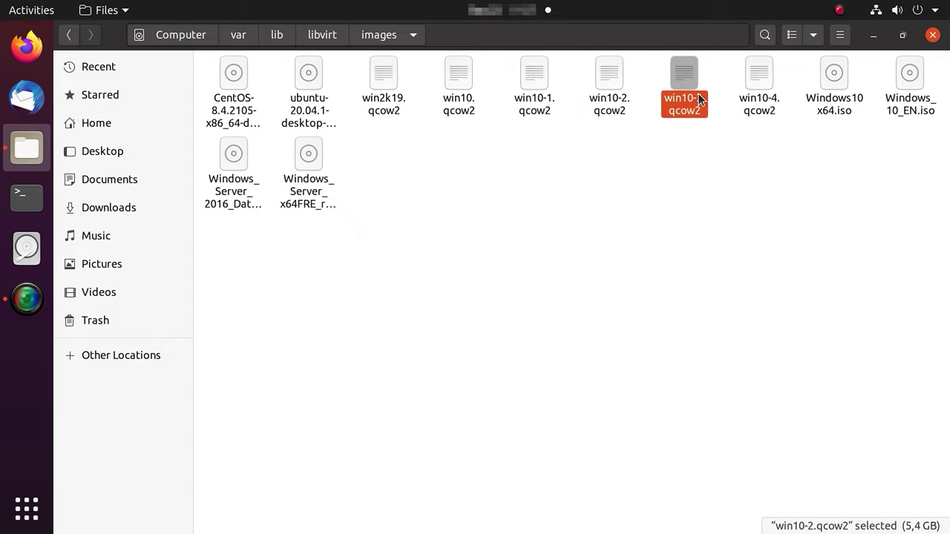
Check the size of the win10-4.qcow2 disk file in the images folder.
{"action": "left_click", "coordinate": [756, 98]}
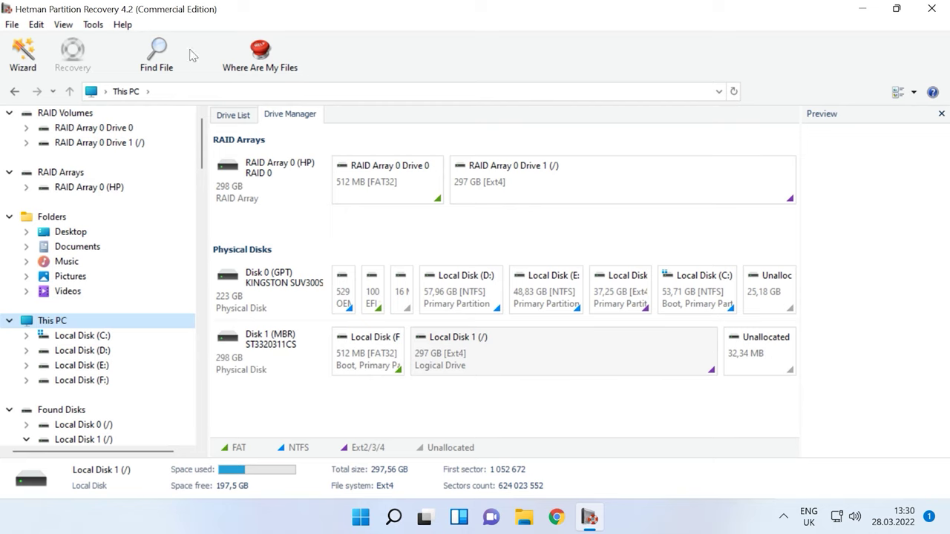
In Hetman Partition Recovery, start mounting a disk of the QEMU image type and choose Win10_test as the source folder.
{"action": "left_click", "coordinate": [93, 25]}
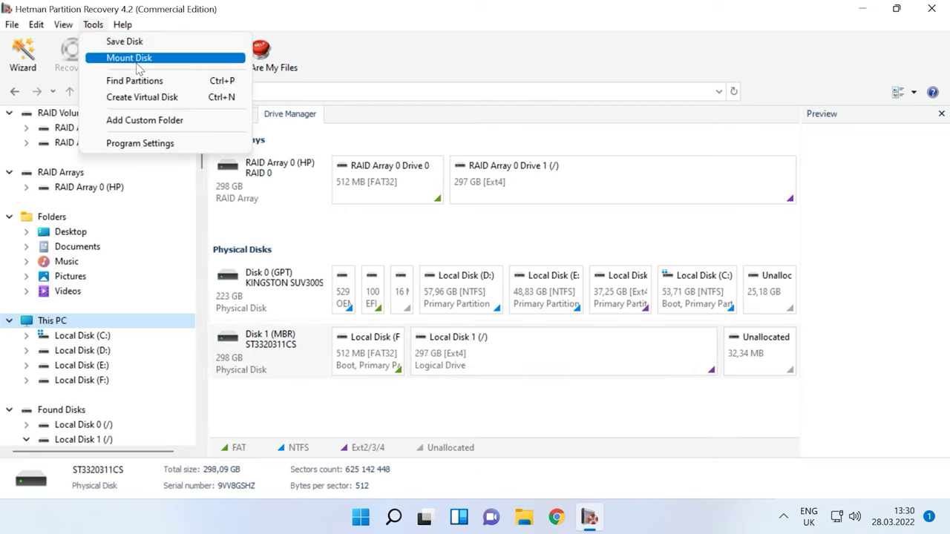
{"action": "left_click", "coordinate": [134, 58]}
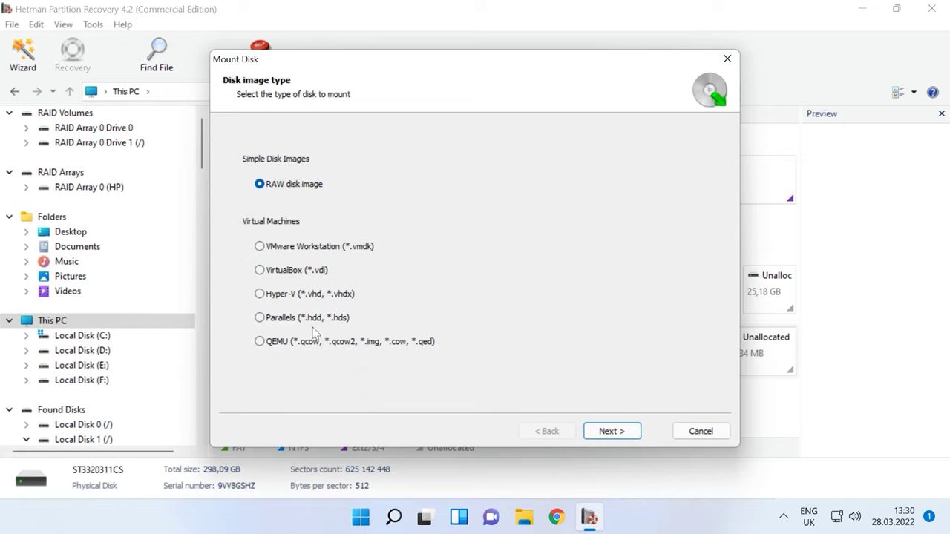
{"action": "left_click", "coordinate": [259, 343]}
{"action": "left_click", "coordinate": [612, 433]}
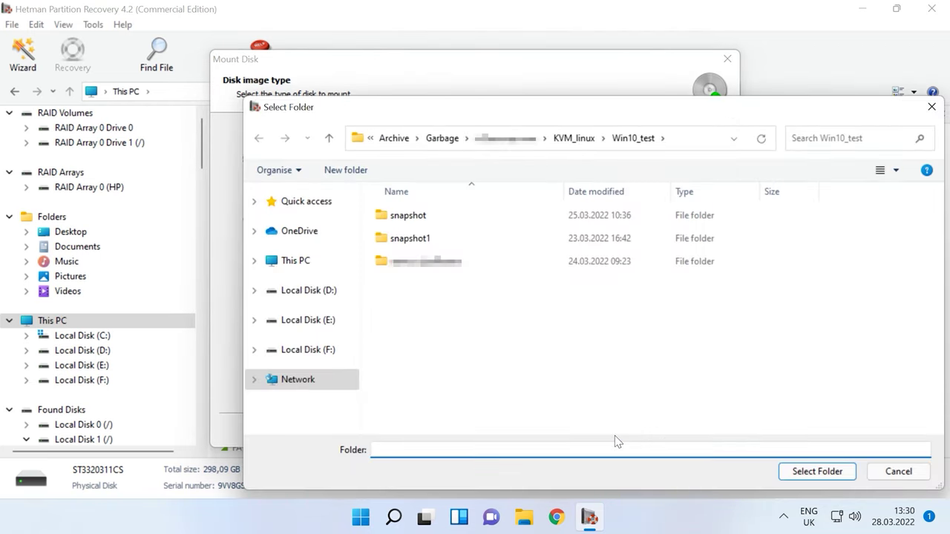
{"action": "left_click", "coordinate": [628, 141]}
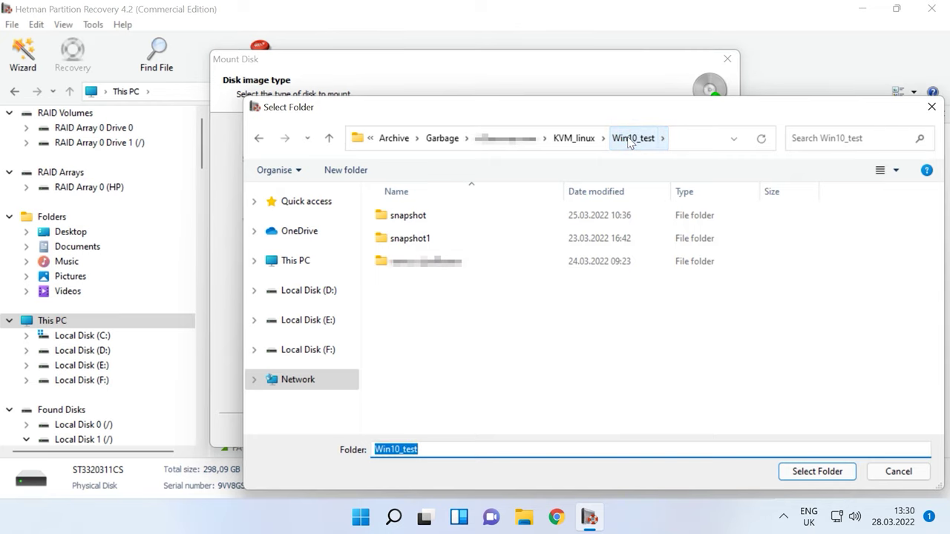
{"action": "left_click", "coordinate": [815, 473]}
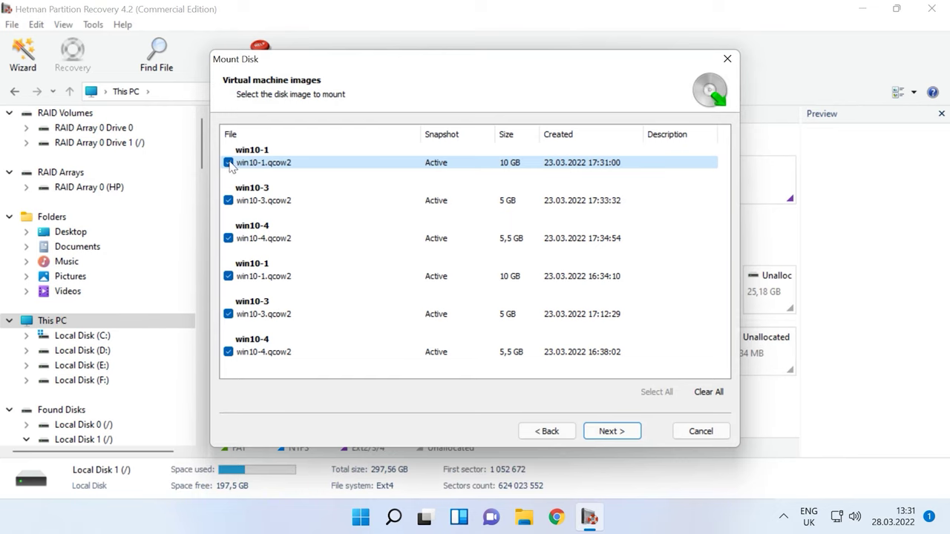
Mount only the win10-3.qcow2 image created 23.03.2022 17:33:32, excluding all other listed images.
{"action": "left_click", "coordinate": [229, 162]}
{"action": "left_click", "coordinate": [228, 238]}
{"action": "left_click", "coordinate": [228, 276]}
{"action": "left_click", "coordinate": [230, 314]}
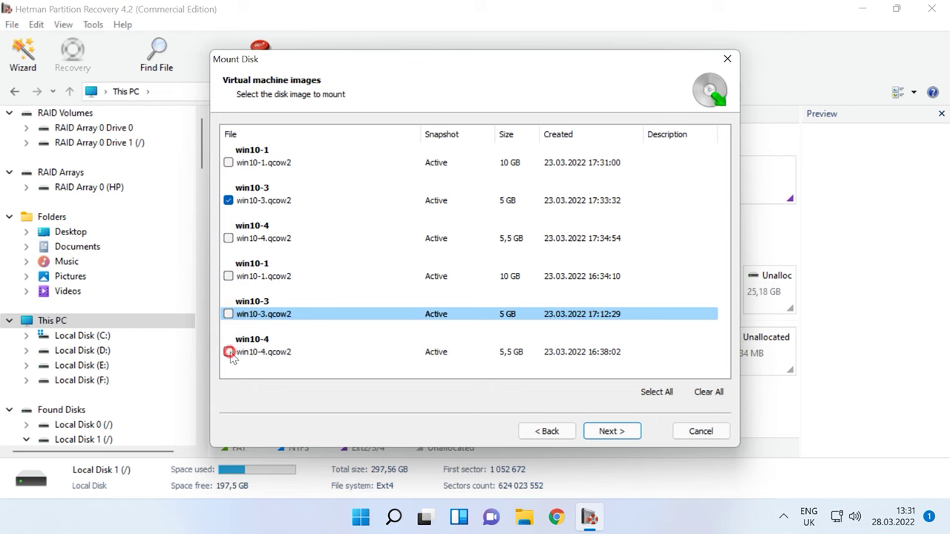
{"action": "left_click", "coordinate": [612, 433]}
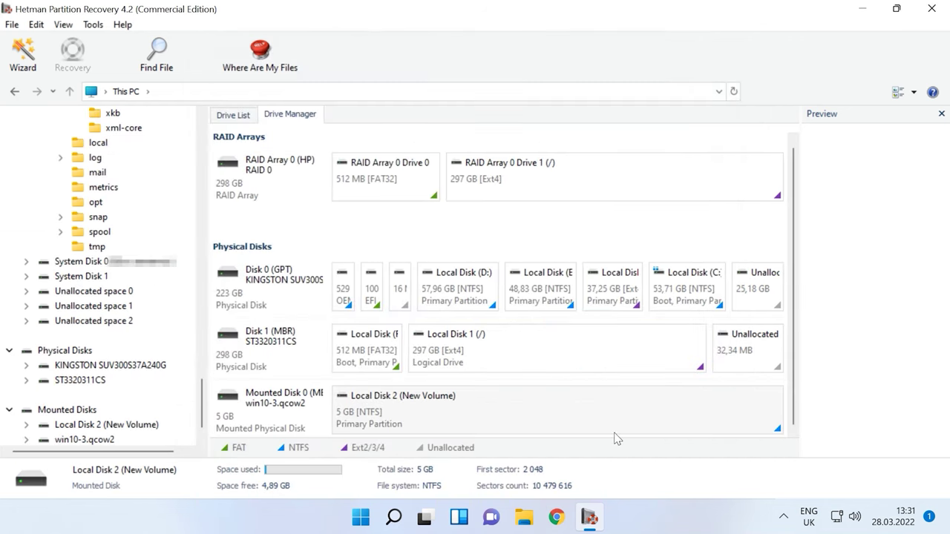
Run a fast scan on Local Disk 2 (New Volume) of the mounted win10-3.qcow2 disk.
{"action": "left_click", "coordinate": [285, 418]}
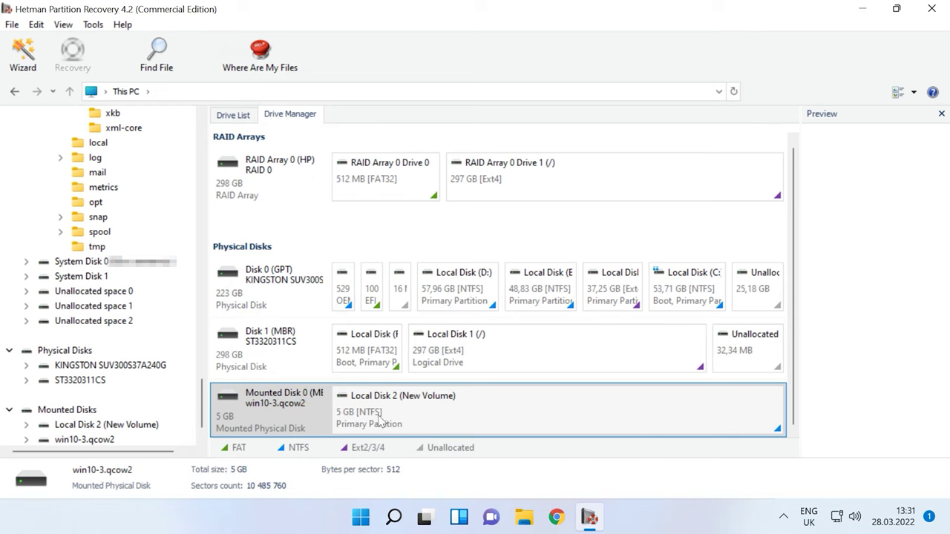
{"action": "right_click", "coordinate": [531, 410]}
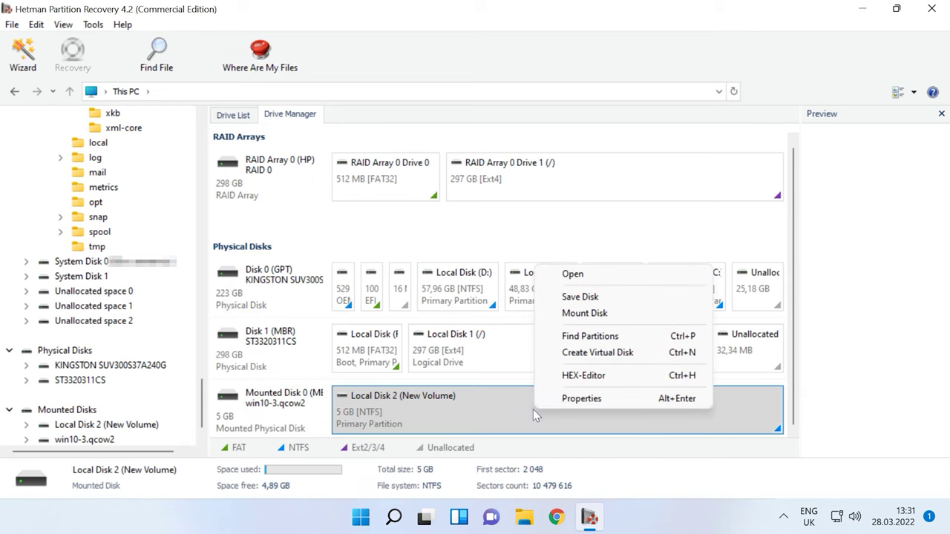
{"action": "left_click", "coordinate": [581, 279]}
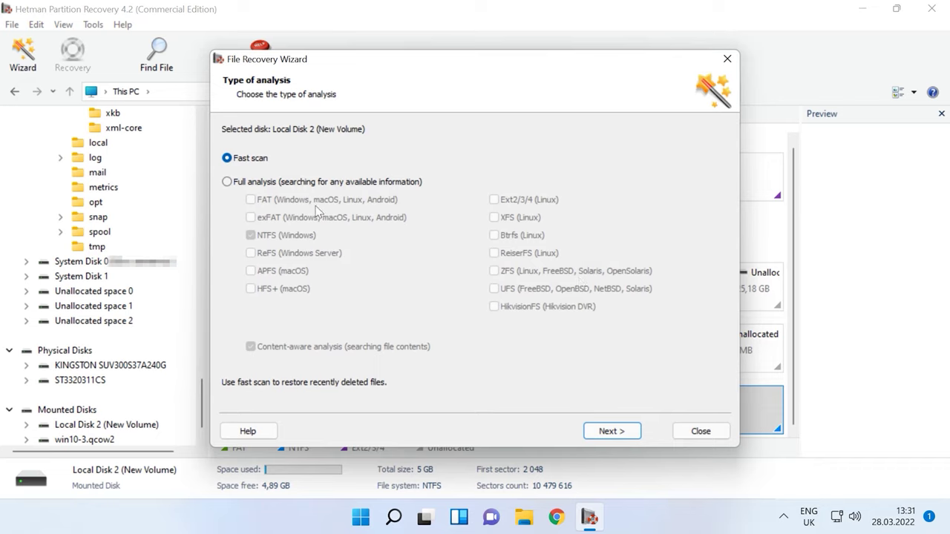
{"action": "left_click", "coordinate": [610, 433]}
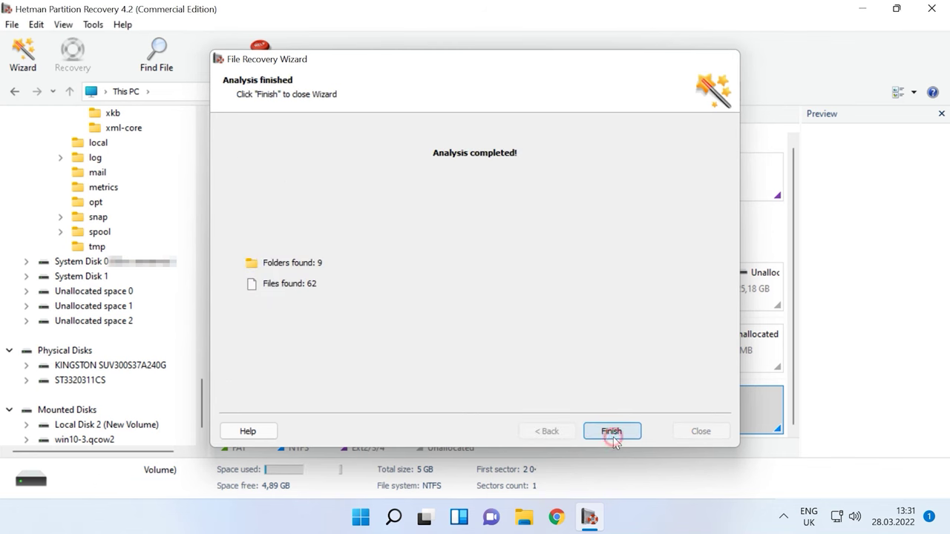
{"action": "left_click", "coordinate": [610, 432]}
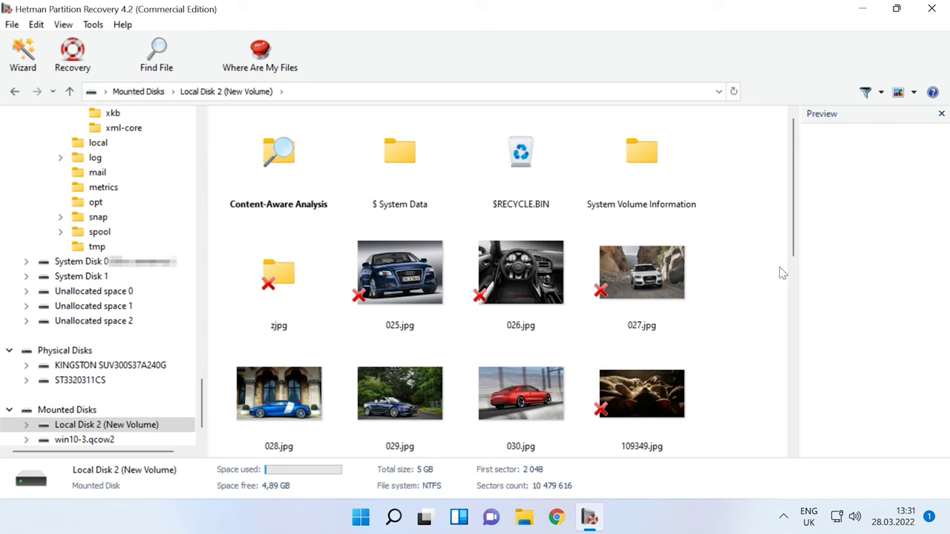
Preview the image 025.jpg and look at the file search dialog for the scanned volume.
{"action": "mouse_move", "coordinate": [795, 248]}
{"action": "left_mouse_down"}
{"action": "mouse_move", "coordinate": [798, 360]}
{"action": "mouse_move", "coordinate": [799, 245]}
{"action": "left_mouse_up"}
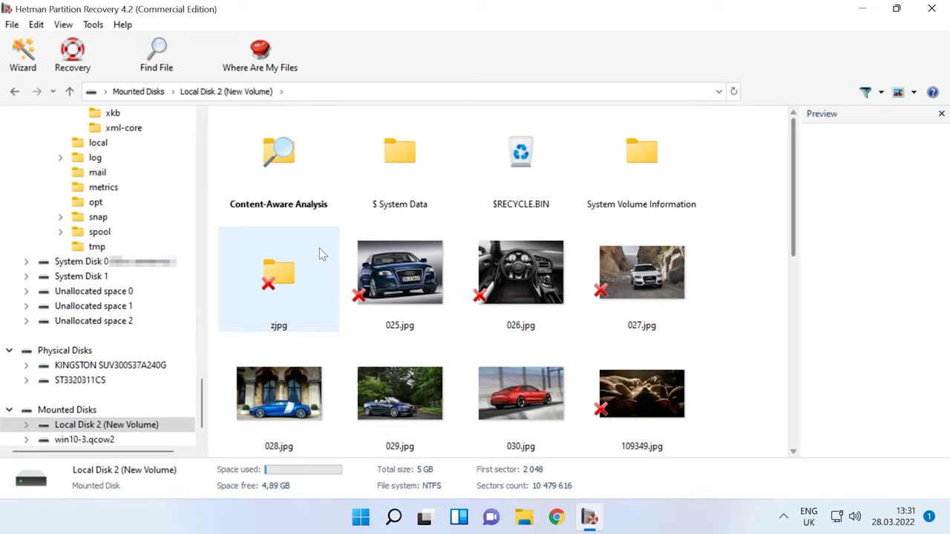
{"action": "left_click", "coordinate": [399, 293]}
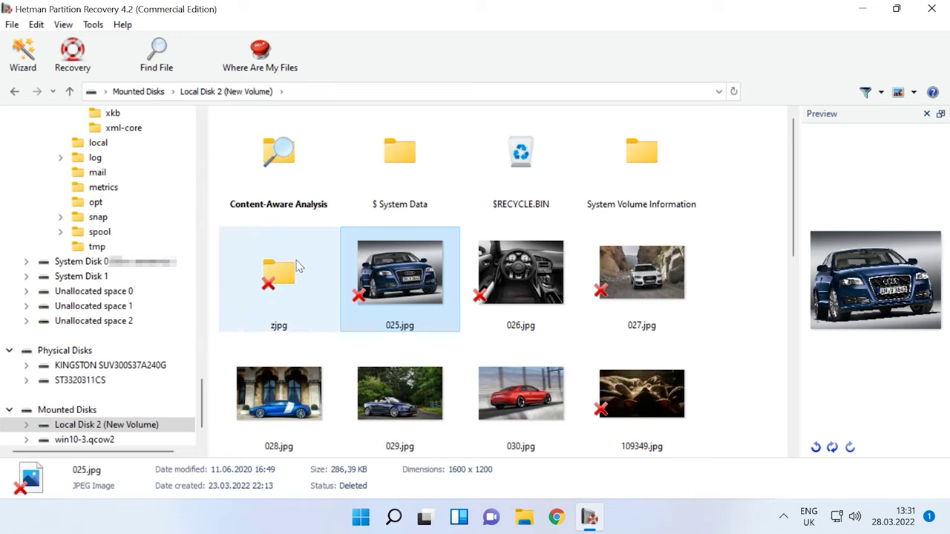
{"action": "left_click", "coordinate": [155, 67]}
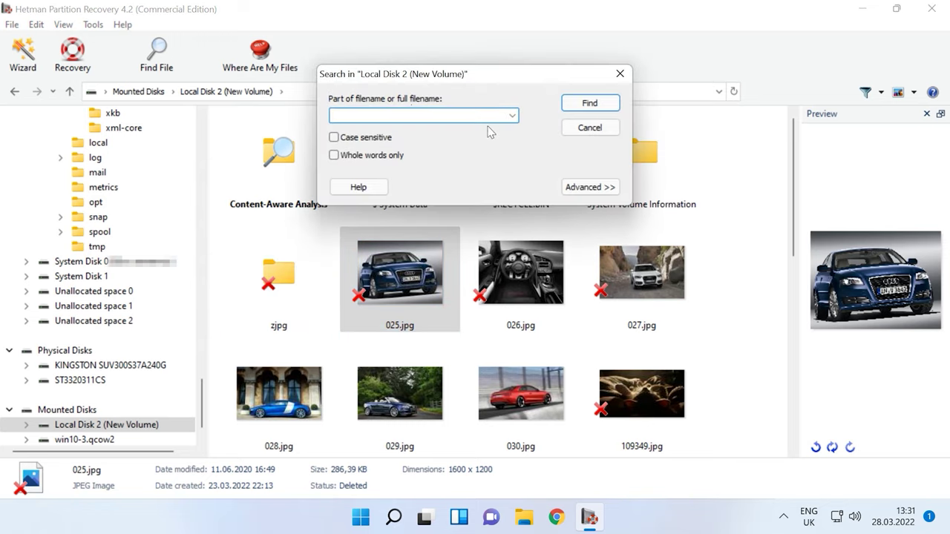
{"action": "left_click", "coordinate": [619, 73]}
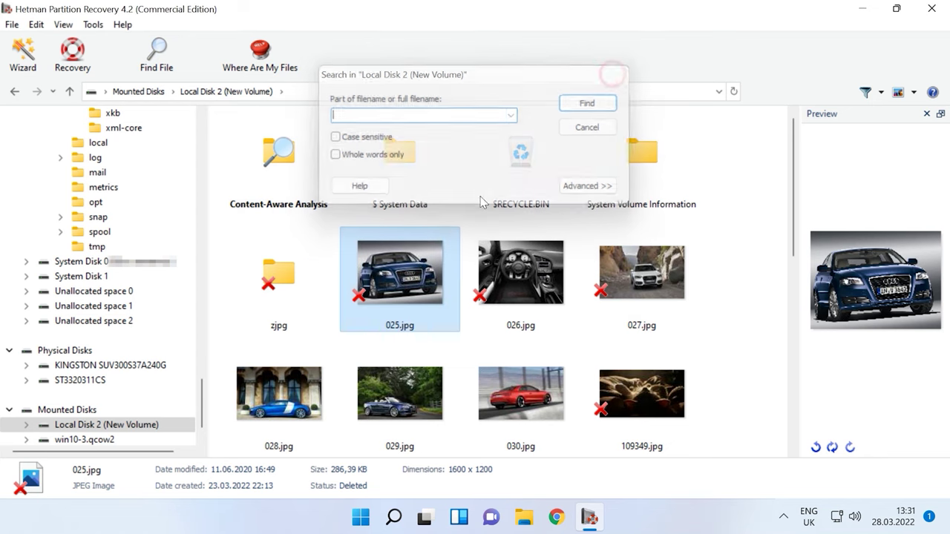
Look through the pictures in the zjpg folder and return to the volume's root.
{"action": "double_click", "coordinate": [320, 297]}
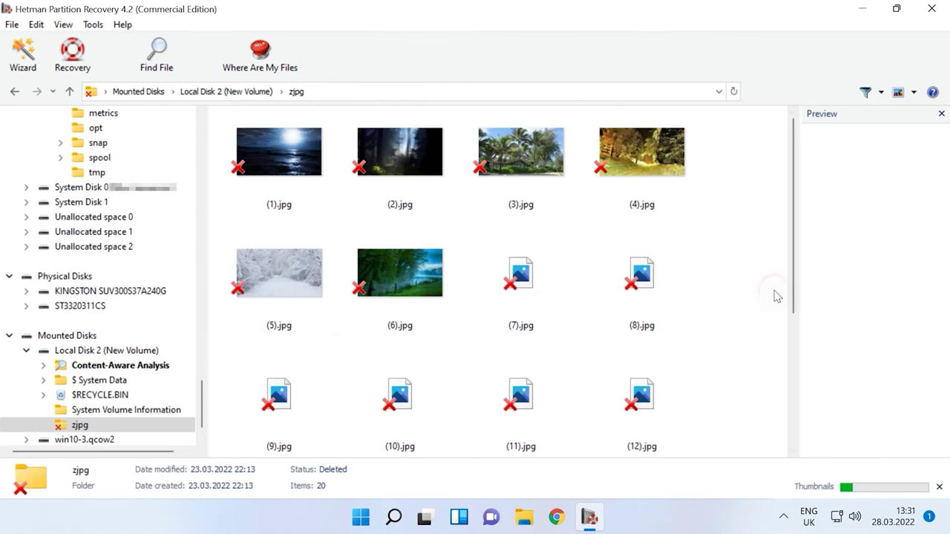
{"action": "scroll", "coordinate": [796, 292], "scroll_direction": "down", "scroll_amount": 4}
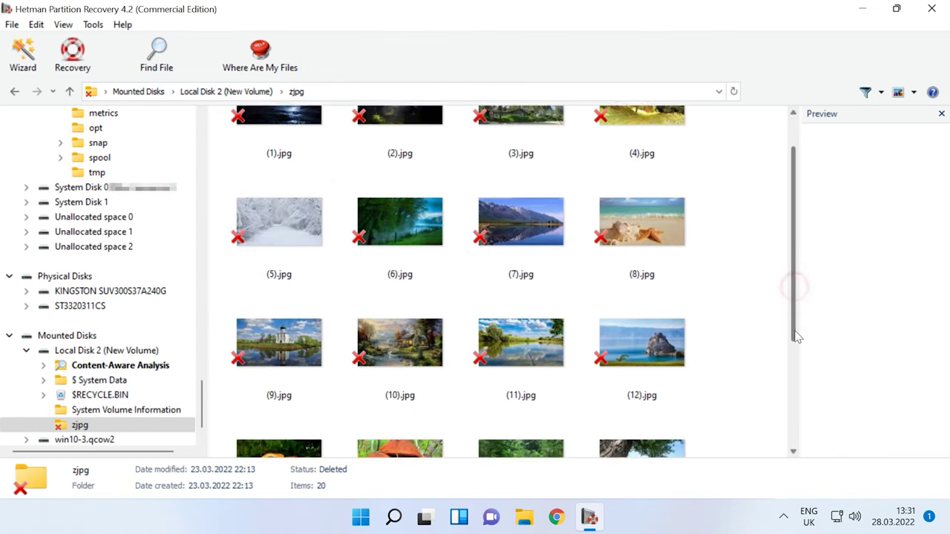
{"action": "scroll", "coordinate": [793, 205], "scroll_direction": "up", "scroll_amount": 4}
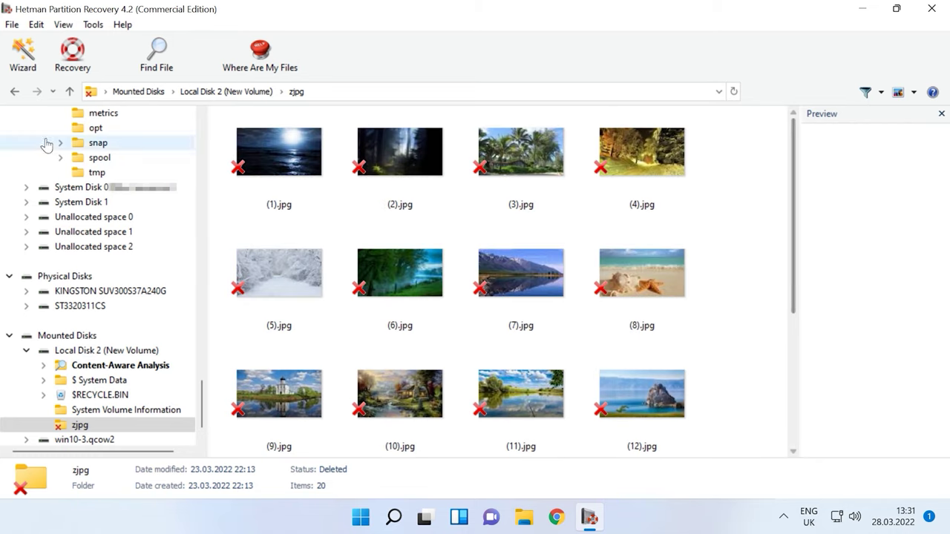
{"action": "left_click", "coordinate": [67, 93]}
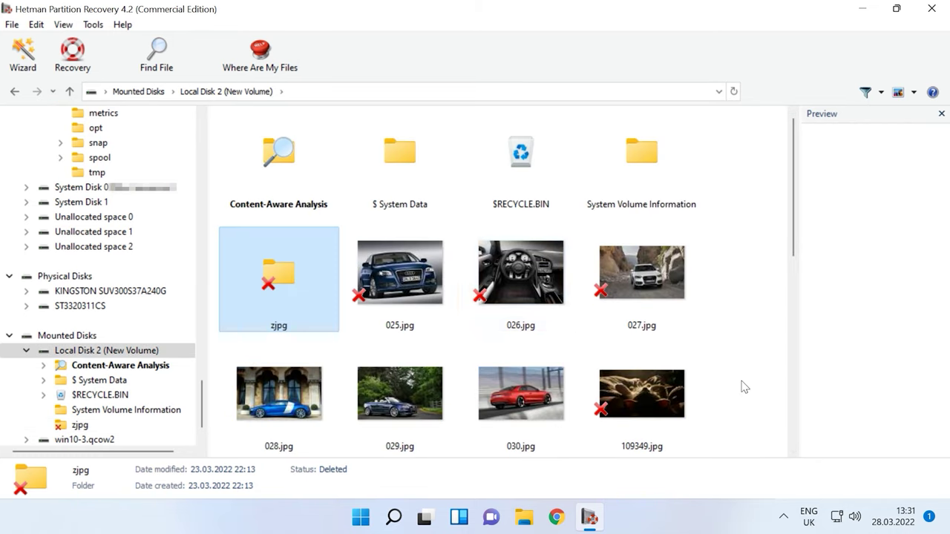
Play the preview of the video Daimler - 2033.mp4 and preview the document LTSC.docx.
{"action": "scroll", "coordinate": [743, 388], "scroll_direction": "down", "scroll_amount": 5}
{"action": "left_click", "coordinate": [519, 167]}
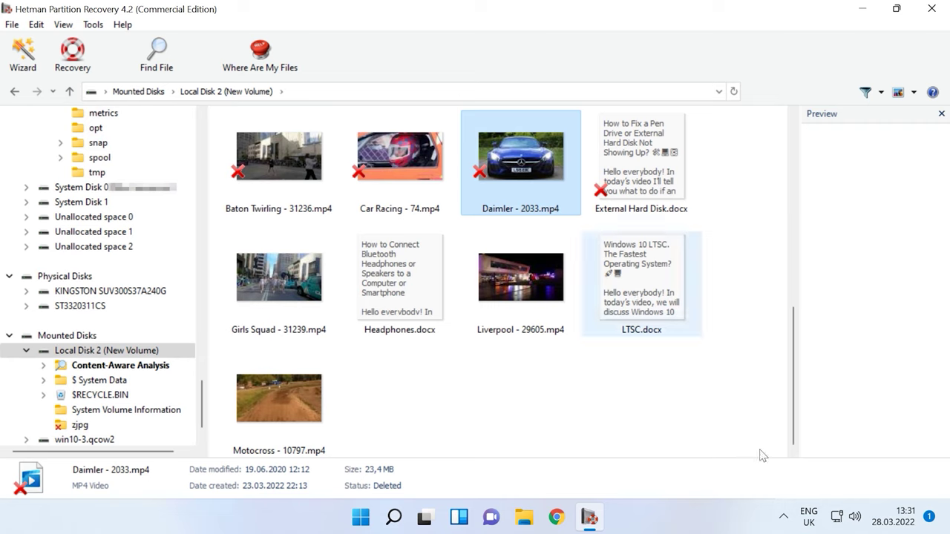
{"action": "left_click", "coordinate": [832, 447]}
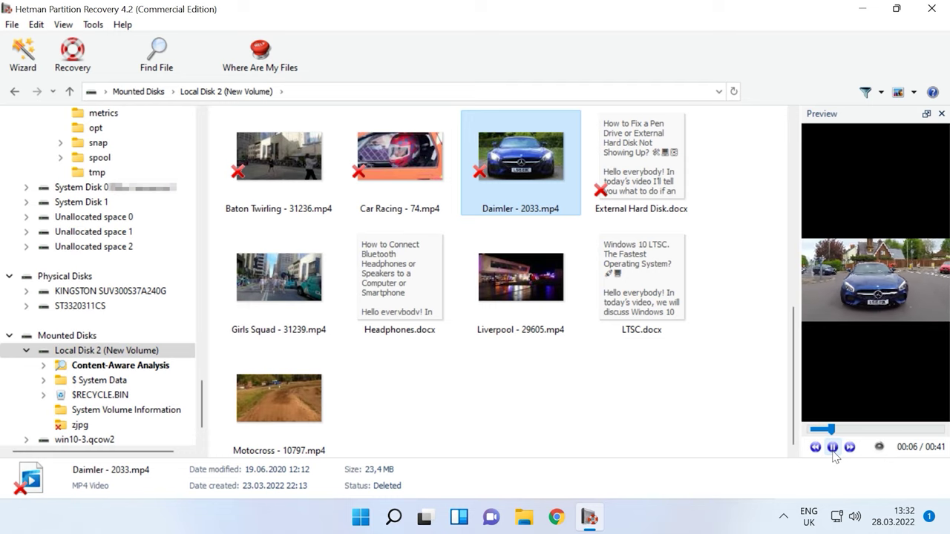
{"action": "left_click", "coordinate": [683, 315]}
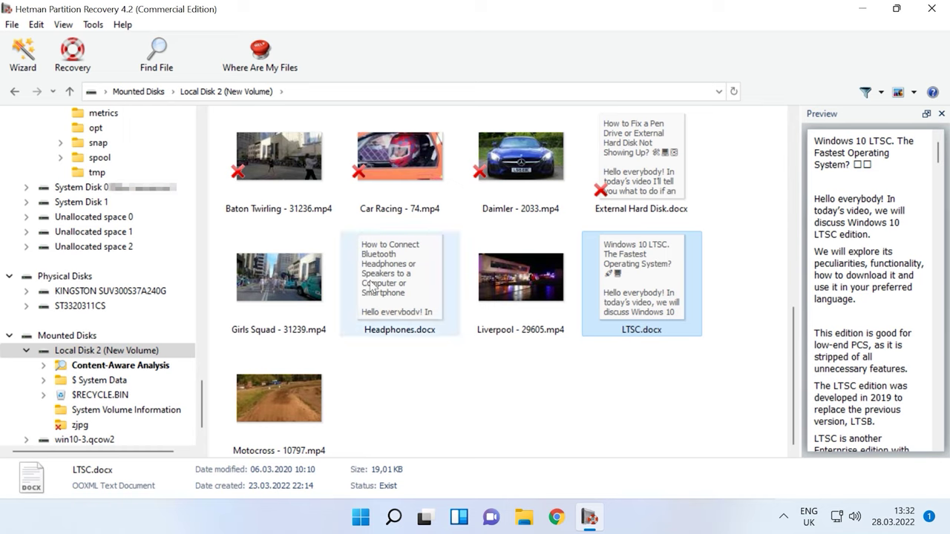
Play the preview of the video Car Racing - 74.mp4 briefly and pause it.
{"action": "left_click", "coordinate": [475, 207]}
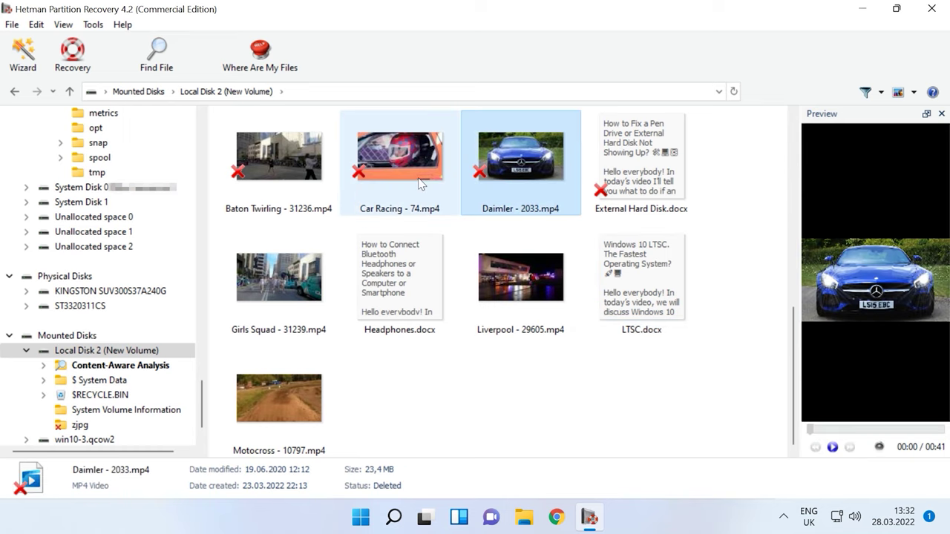
{"action": "key", "text": "Left"}
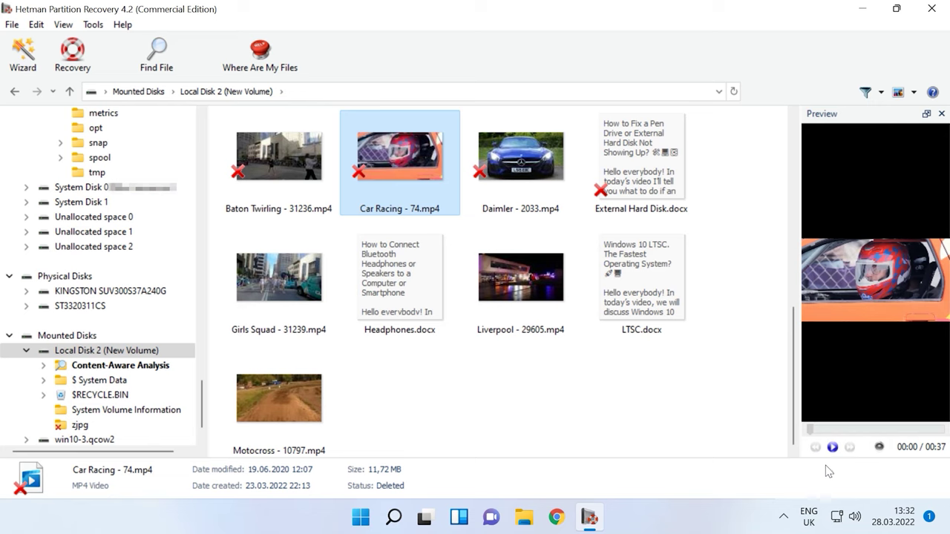
{"action": "left_click", "coordinate": [833, 448]}
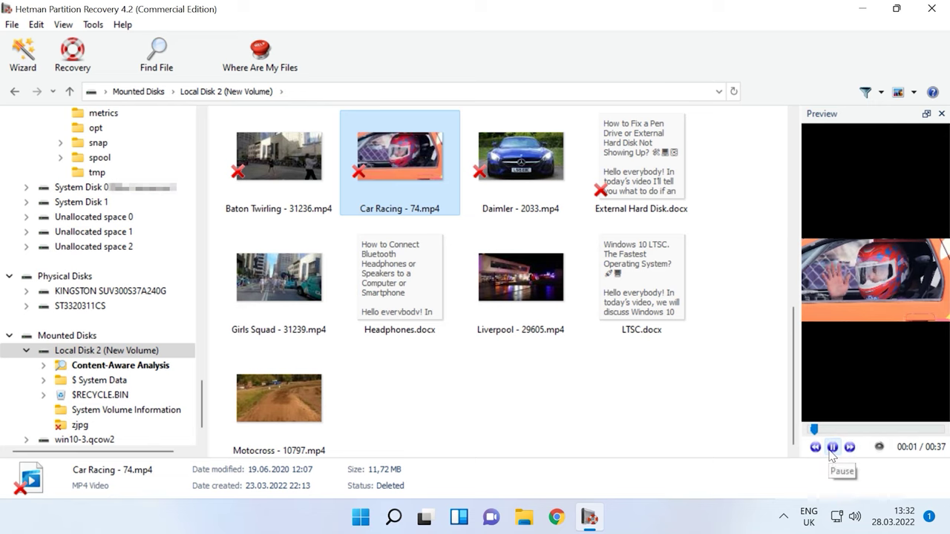
{"action": "left_click", "coordinate": [833, 448]}
Recover the zjpg folder and the images 025.jpg, 026.jpg and 027.jpg to the hard disk at C:\10\ with the folder structure restored.
{"action": "scroll", "coordinate": [698, 397], "scroll_direction": "up", "scroll_amount": 5}
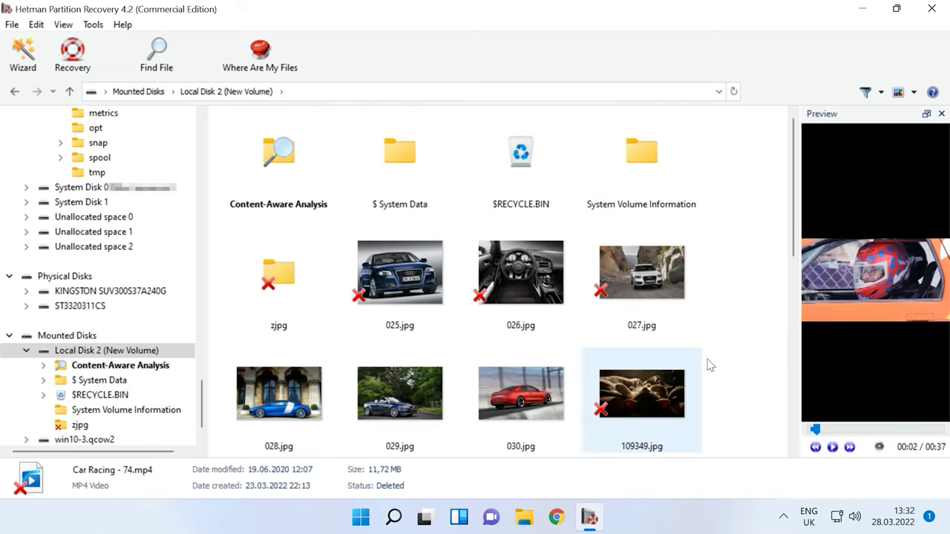
{"action": "left_click_drag", "start_coordinate": [776, 269], "coordinate": [268, 283]}
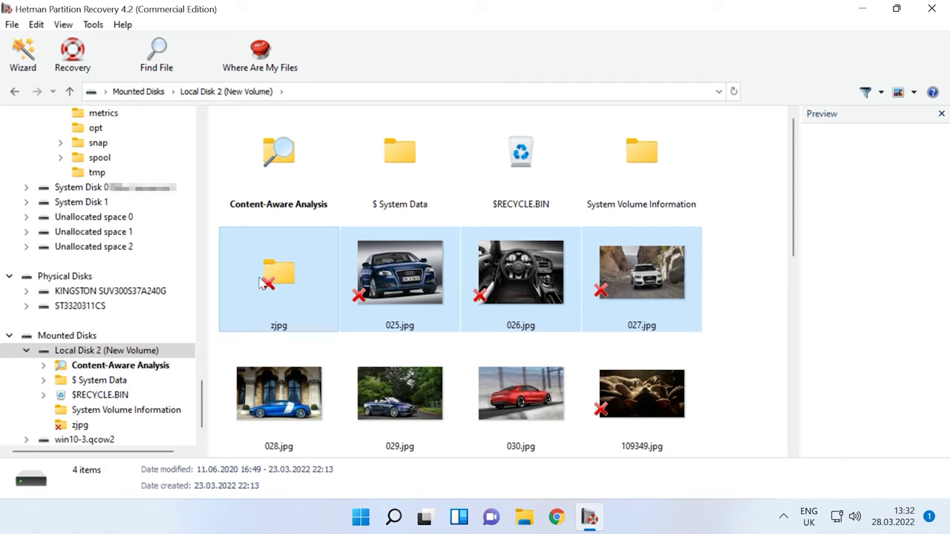
{"action": "left_click", "coordinate": [72, 60]}
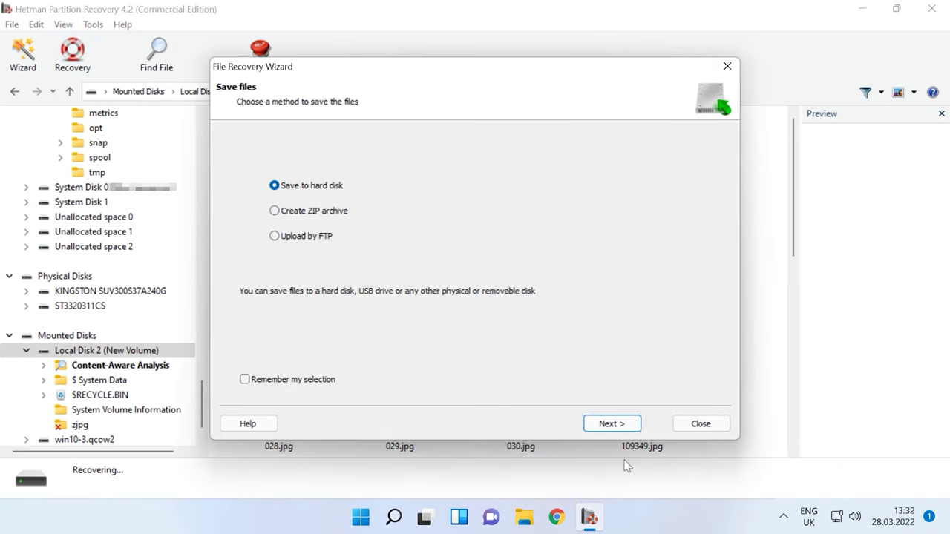
{"action": "left_click", "coordinate": [629, 428]}
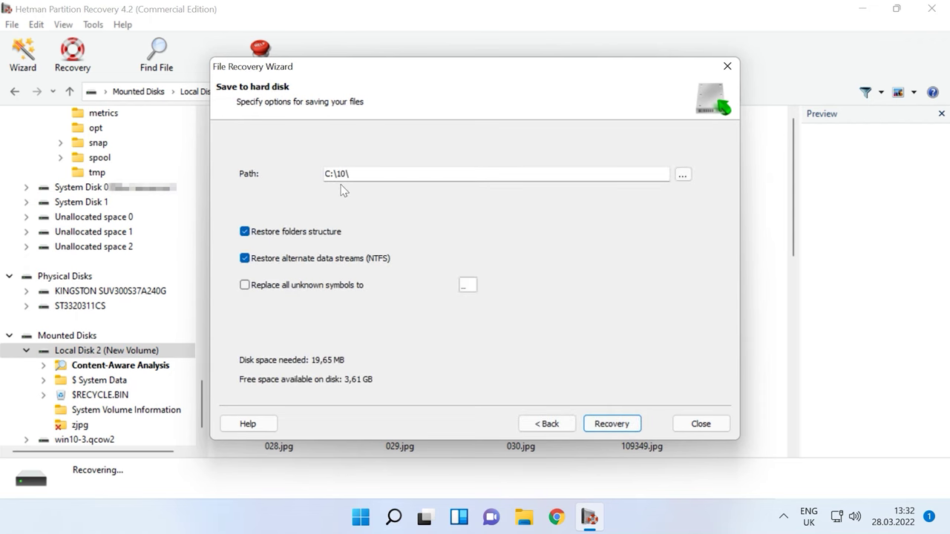
{"action": "left_click", "coordinate": [630, 427]}
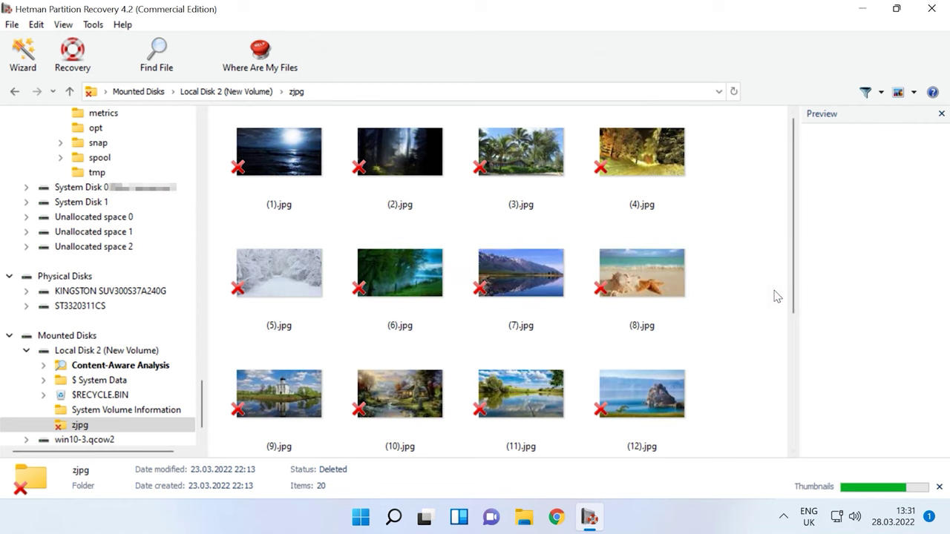
Review all images in the zjpg folder and the videos and documents in the root of Local Disk 2 (New Volume).
{"action": "scroll", "coordinate": [796, 293], "scroll_direction": "down", "scroll_amount": 3}
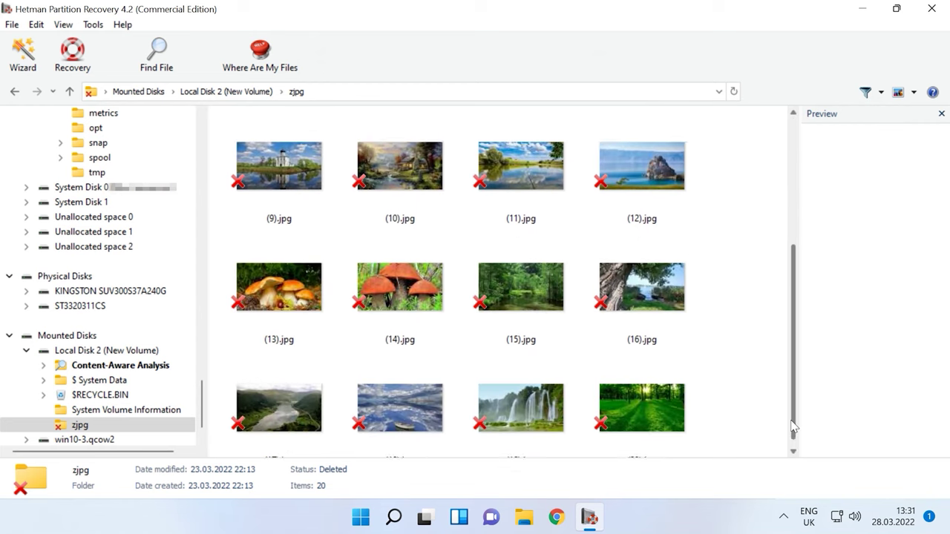
{"action": "scroll", "coordinate": [794, 205], "scroll_direction": "up", "scroll_amount": 3}
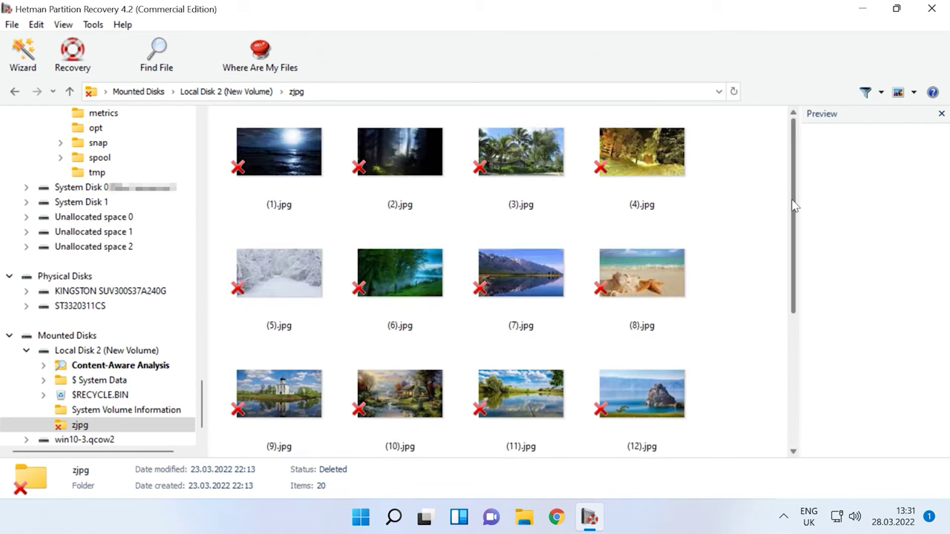
{"action": "left_click", "coordinate": [69, 91]}
{"action": "scroll", "coordinate": [743, 386], "scroll_direction": "down", "scroll_amount": 5}
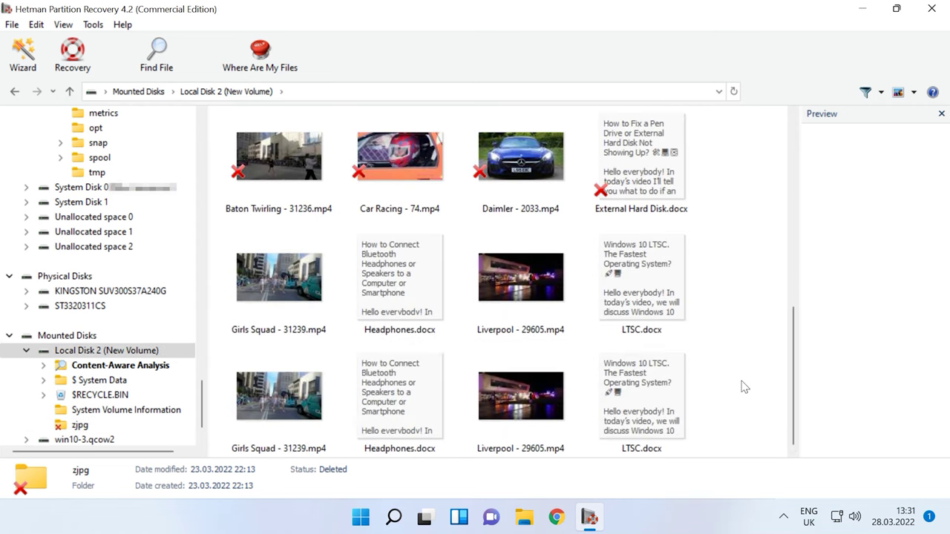
Play the preview of the deleted video Daimler - 2033.mp4 and preview the document LTSC.docx.
{"action": "left_click", "coordinate": [547, 167]}
{"action": "left_click", "coordinate": [833, 448]}
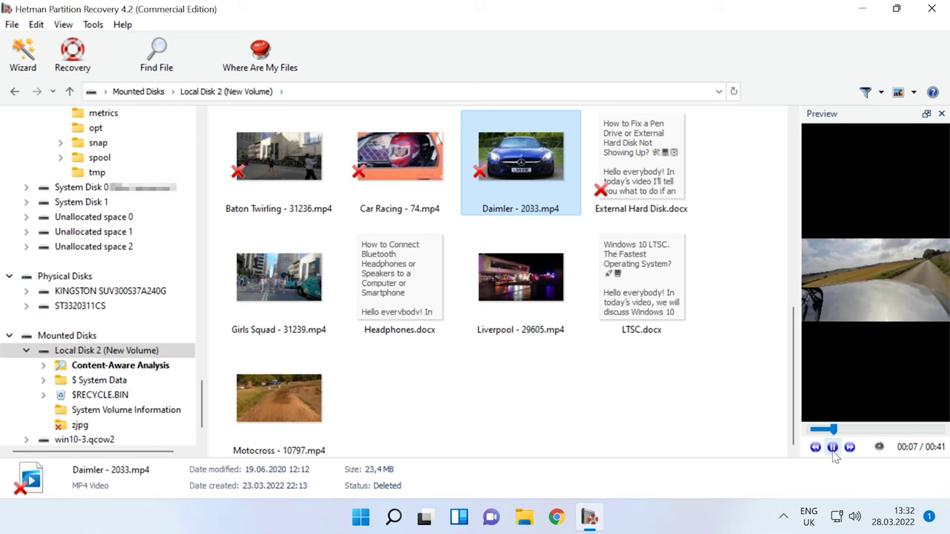
{"action": "left_click", "coordinate": [683, 310]}
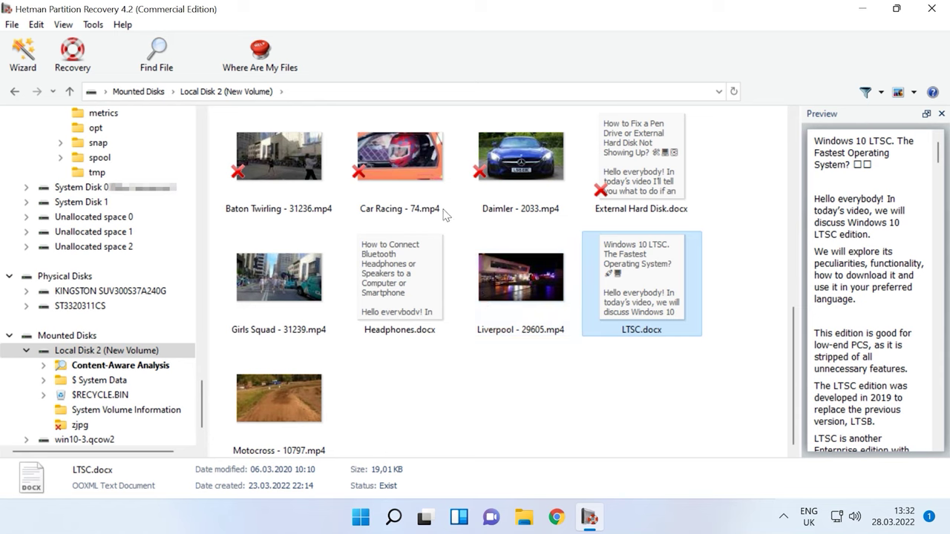
Play the preview of the deleted video Car Racing - 74.mp4.
{"action": "left_click", "coordinate": [468, 211]}
{"action": "left_click", "coordinate": [414, 175]}
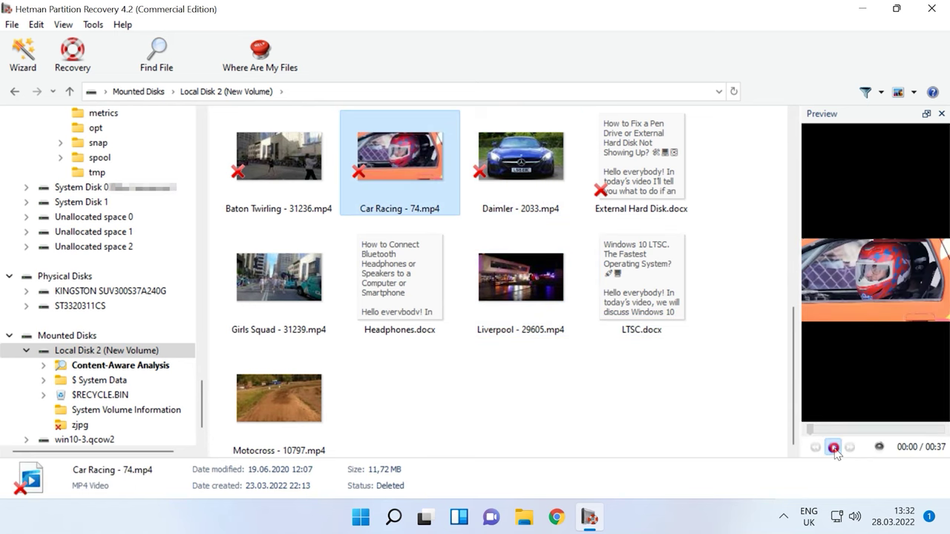
{"action": "left_click", "coordinate": [834, 448]}
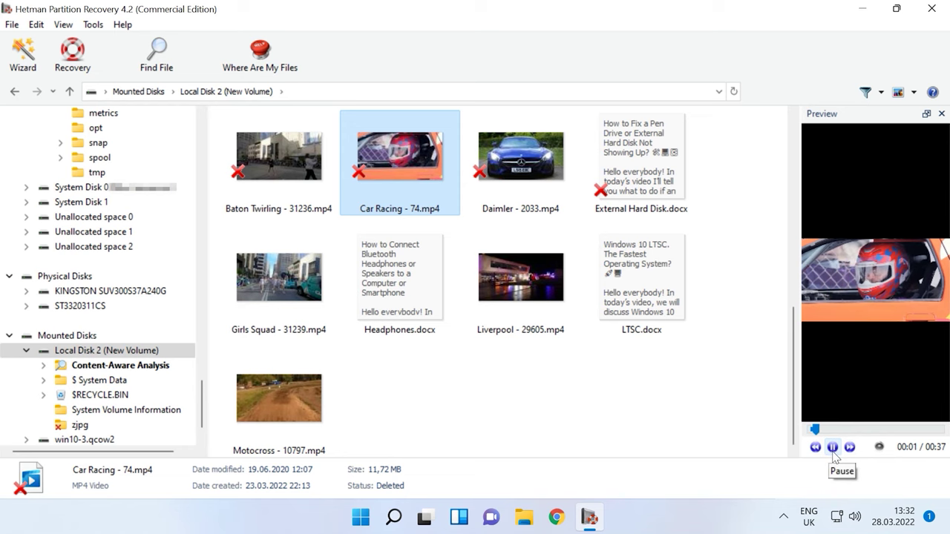
Recover the deleted zjpg folder and the images 025.jpg, 026.jpg and 027.jpg to the hard disk at C:\10\, restoring the folder structure.
{"action": "scroll", "coordinate": [700, 393], "scroll_direction": "up", "scroll_amount": 5}
{"action": "left_click_drag", "start_coordinate": [776, 271], "coordinate": [261, 283]}
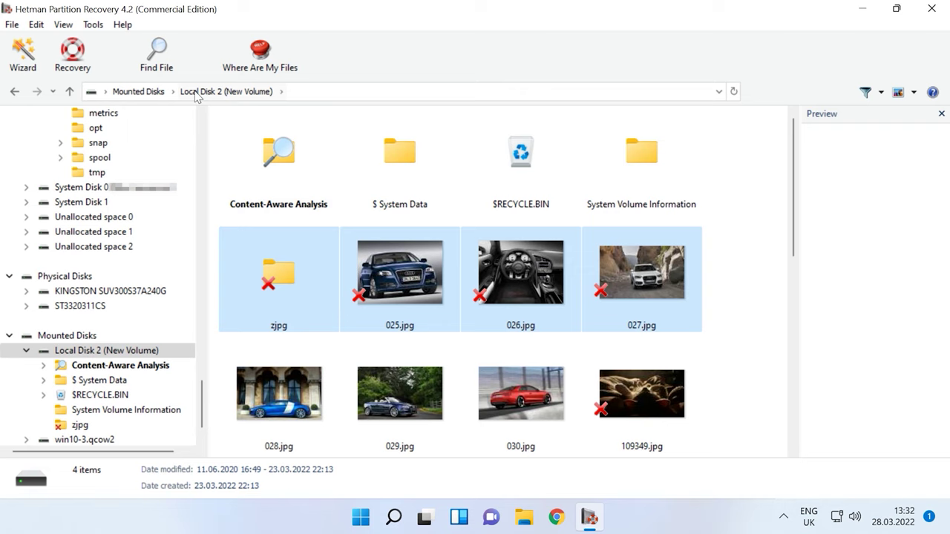
{"action": "left_click", "coordinate": [77, 70]}
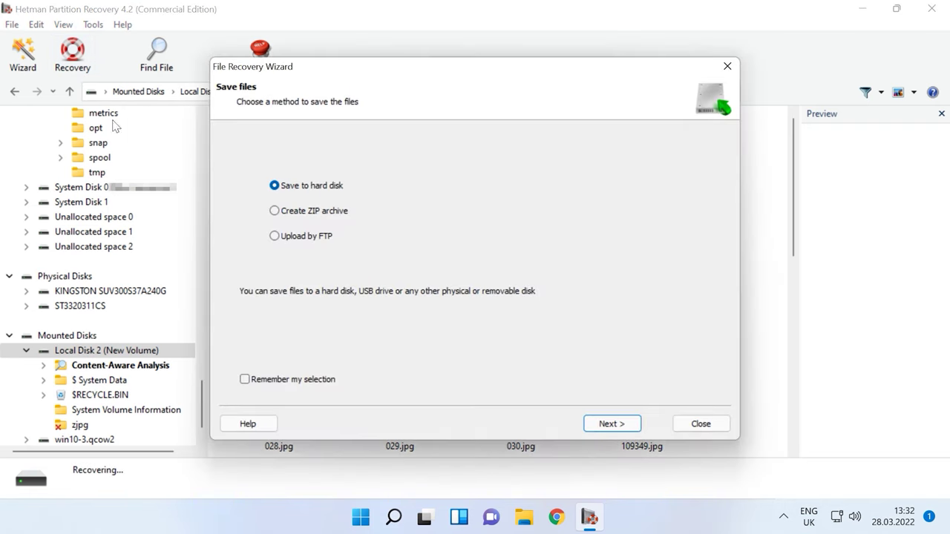
{"action": "left_click", "coordinate": [630, 427]}
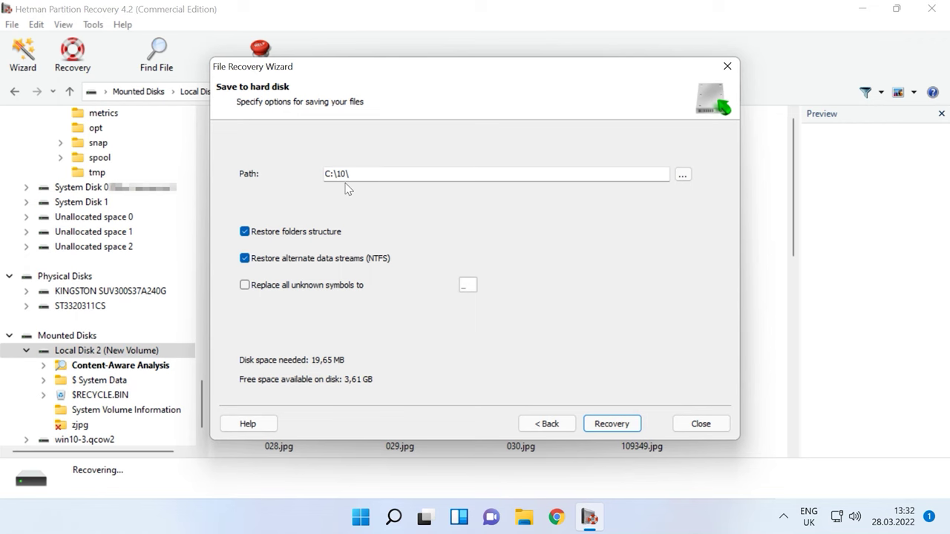
{"action": "left_click", "coordinate": [630, 426]}
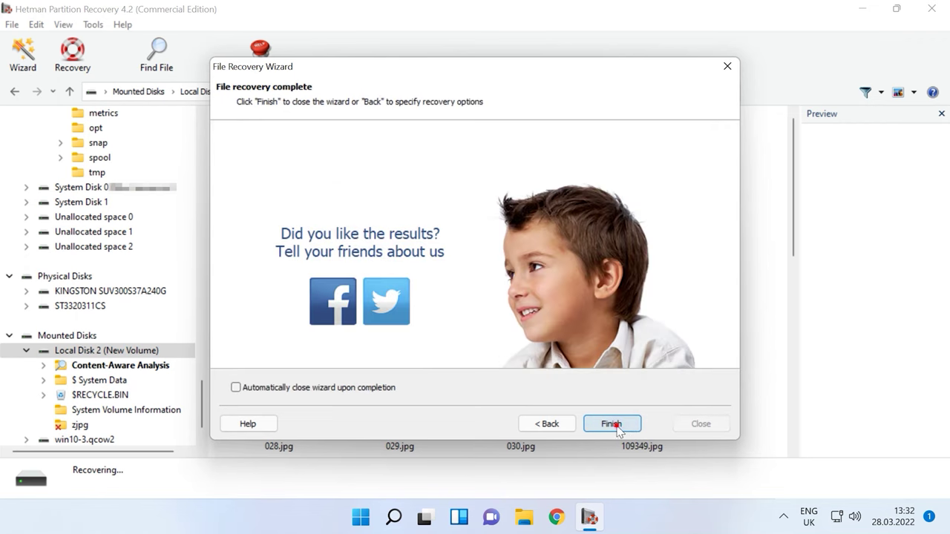
{"action": "left_click", "coordinate": [615, 426]}
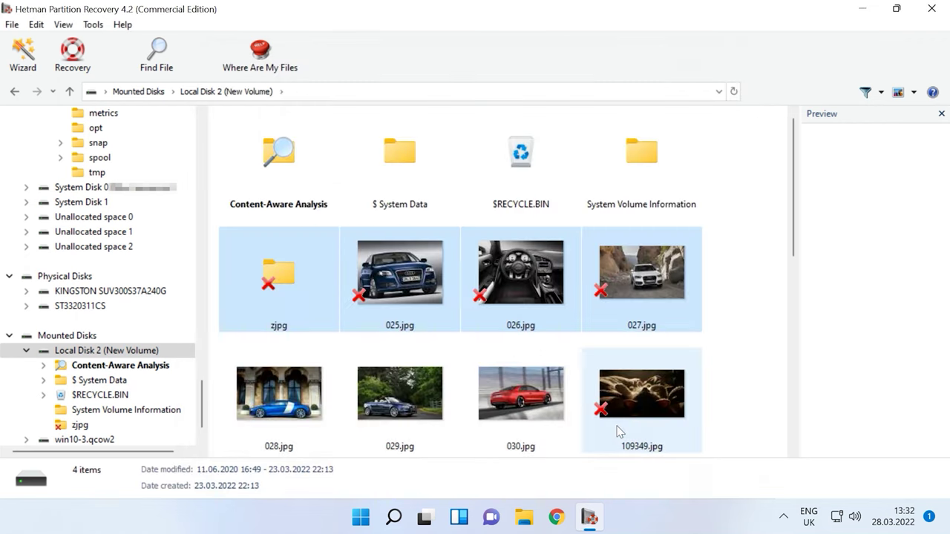
Switch to File Explorer and check the recovered files in C:\10 and the contents of its zjpg folder.
{"action": "left_click", "coordinate": [525, 519]}
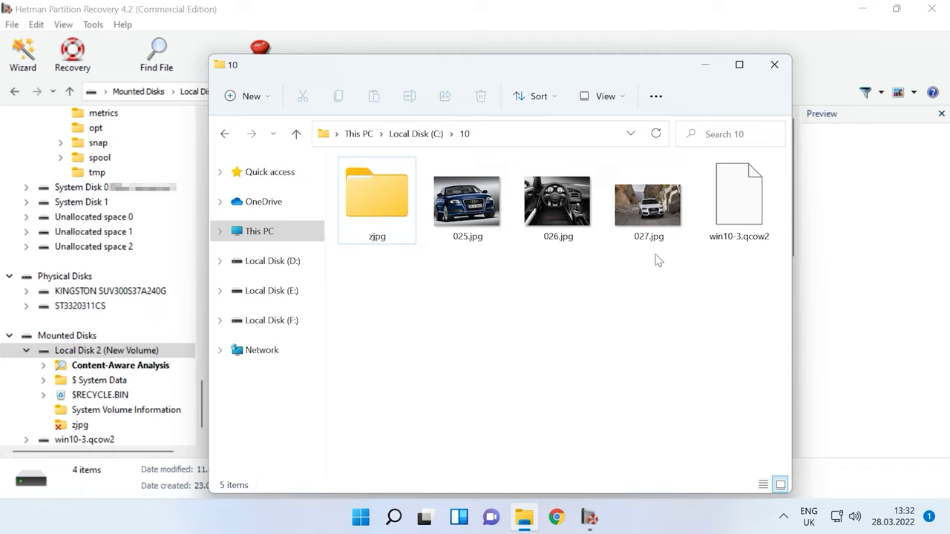
{"action": "double_click", "coordinate": [401, 216]}
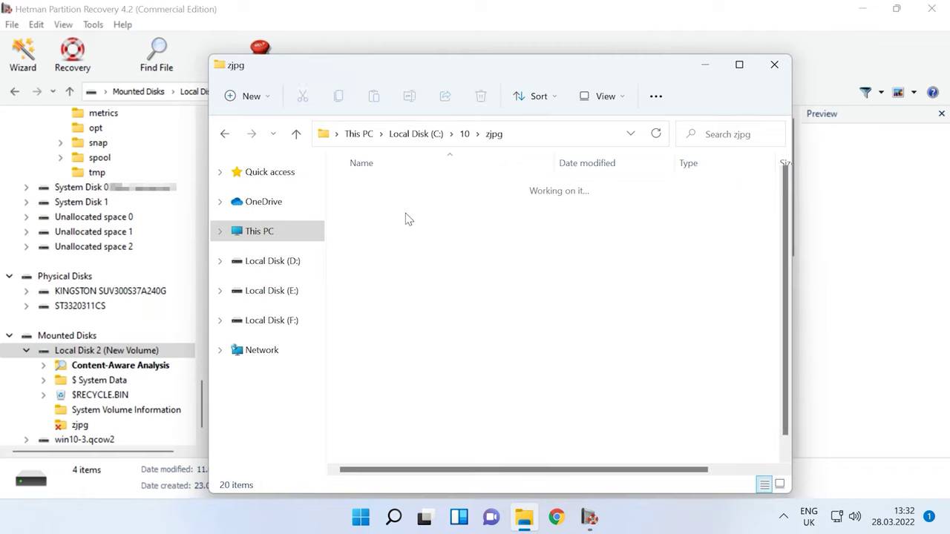
{"action": "left_click_drag", "start_coordinate": [784, 244], "coordinate": [787, 225]}
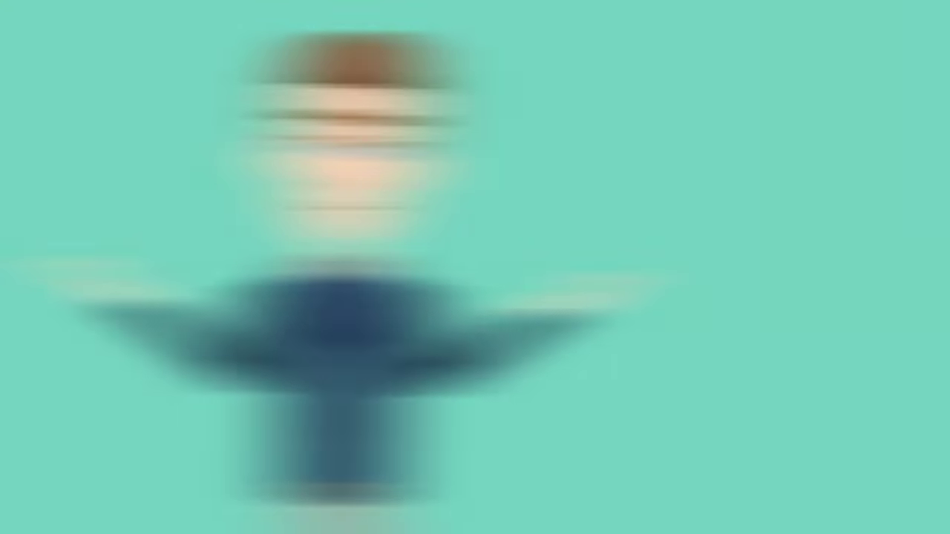